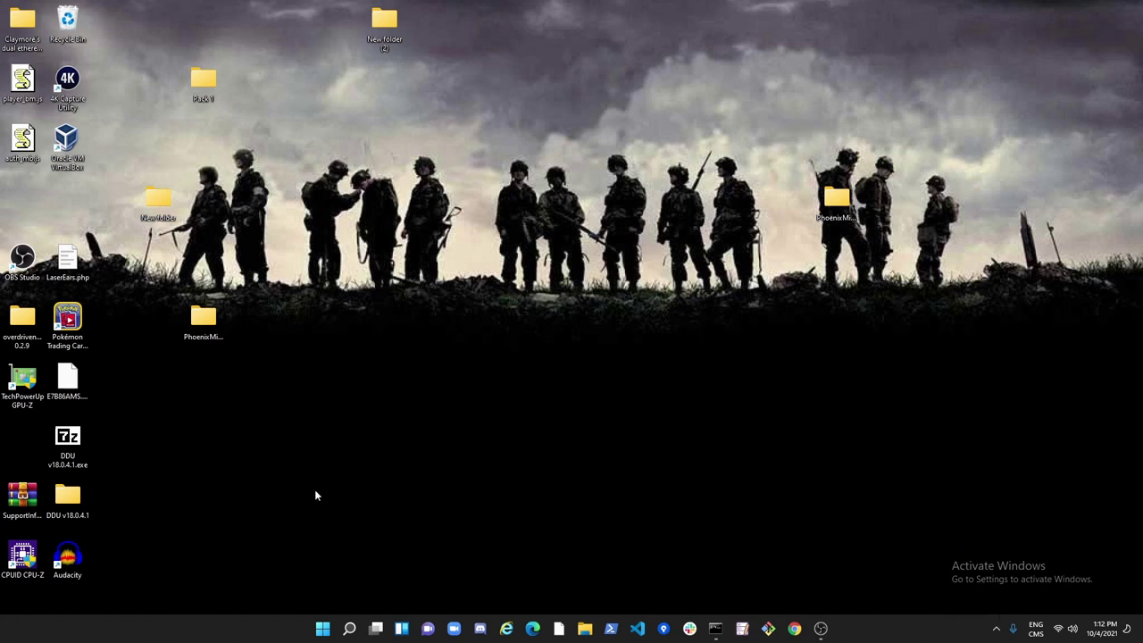
# Step: Open Settings from Start and run Check for updates on the Windows Update page
pyautogui.click(320, 630)
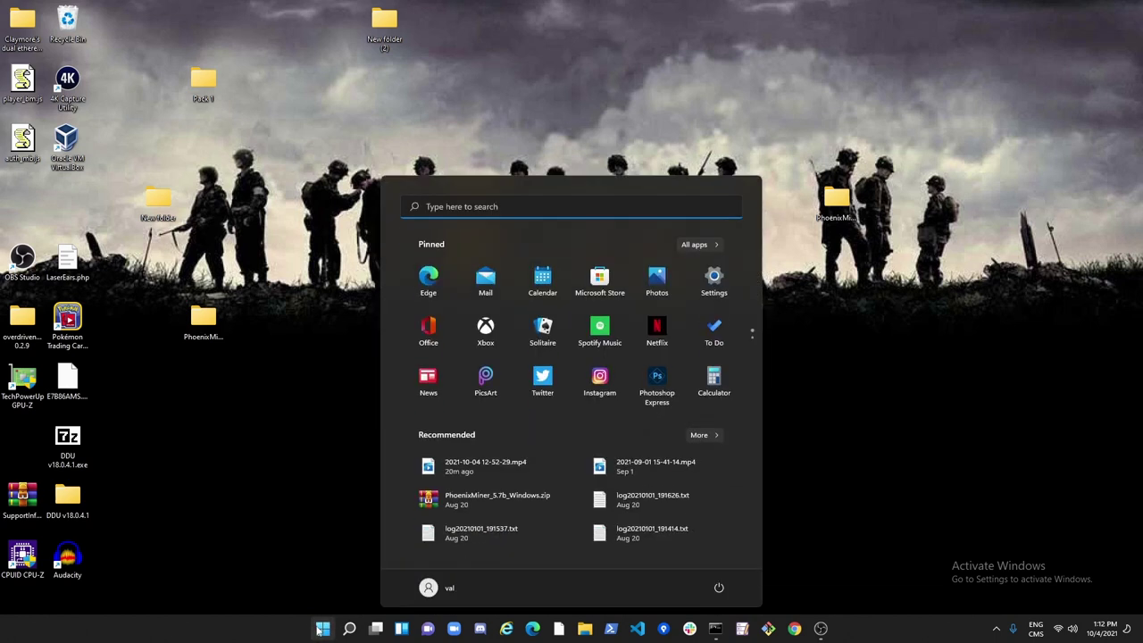
pyautogui.click(712, 284)
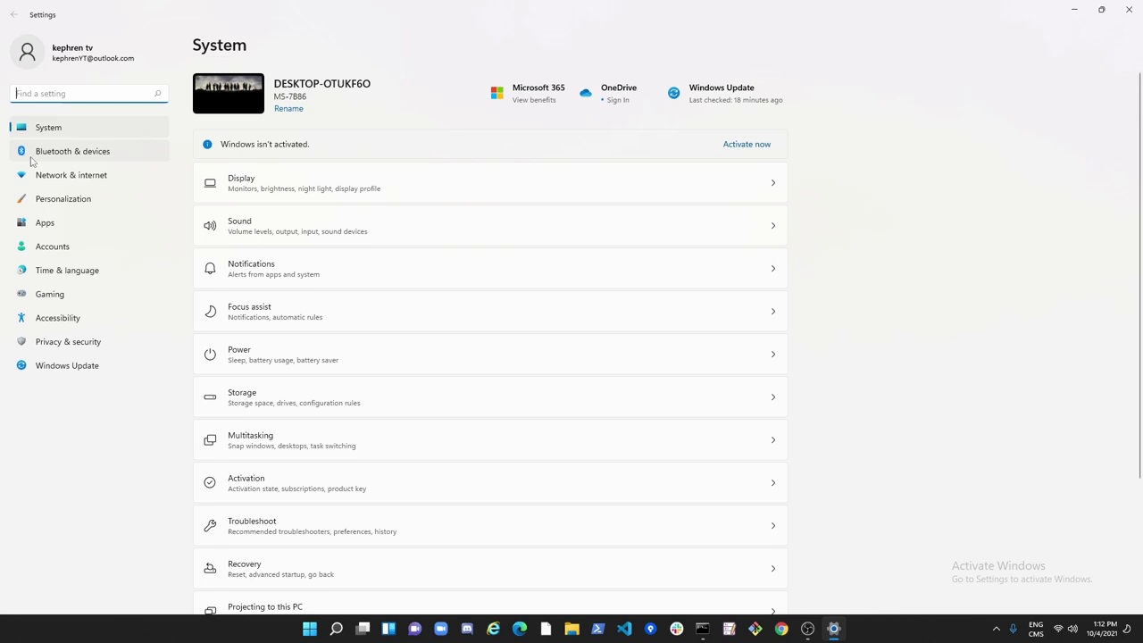
pyautogui.click(67, 367)
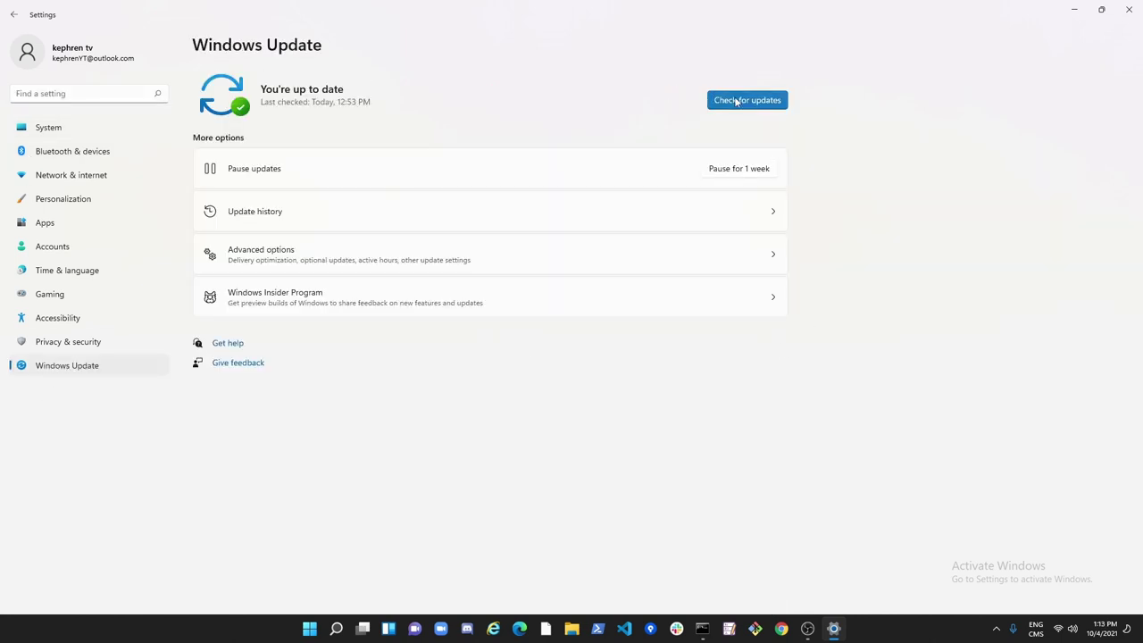
pyautogui.click(736, 102)
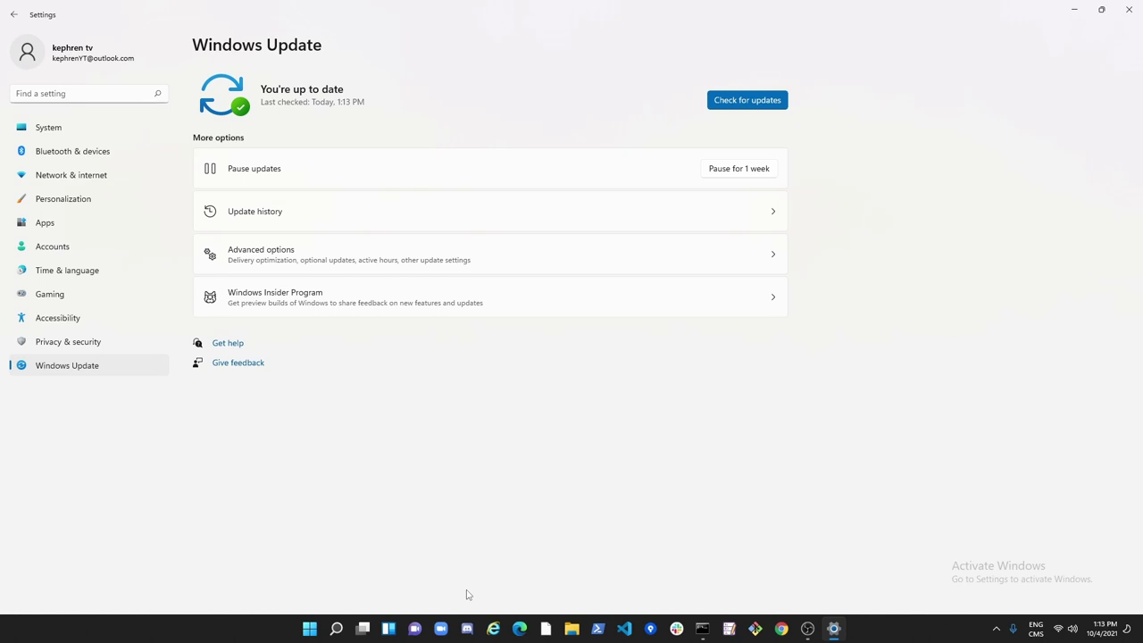
# Step: Search settings for 'mouse' and open the additional mouse properties from the Mouse page
pyautogui.click(85, 93)
pyautogui.write('mouse')
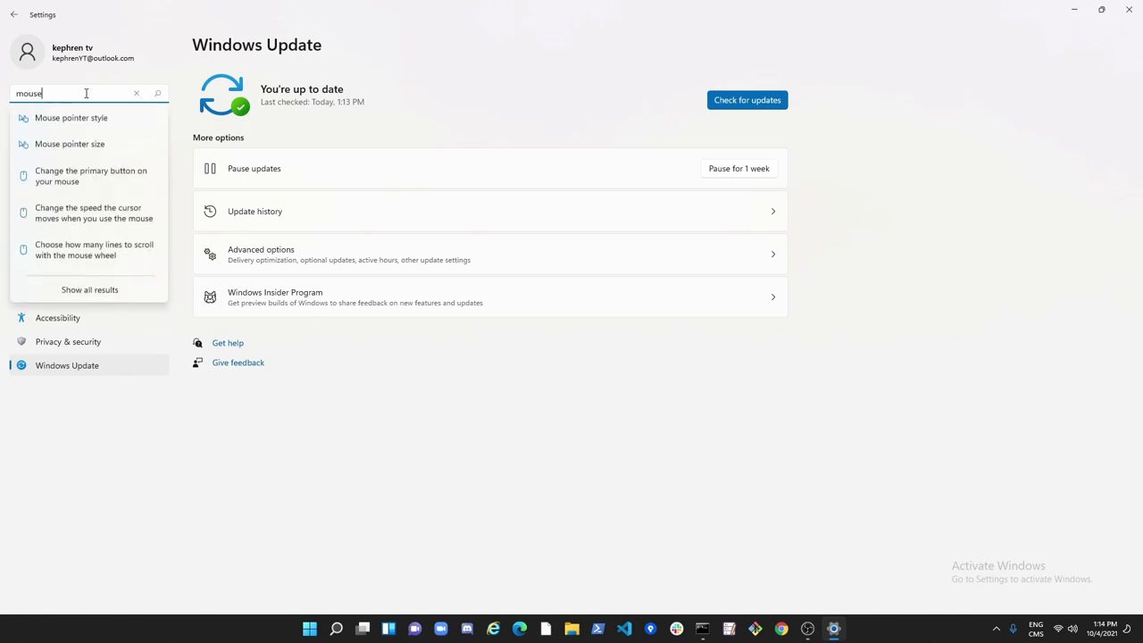
pyautogui.click(84, 117)
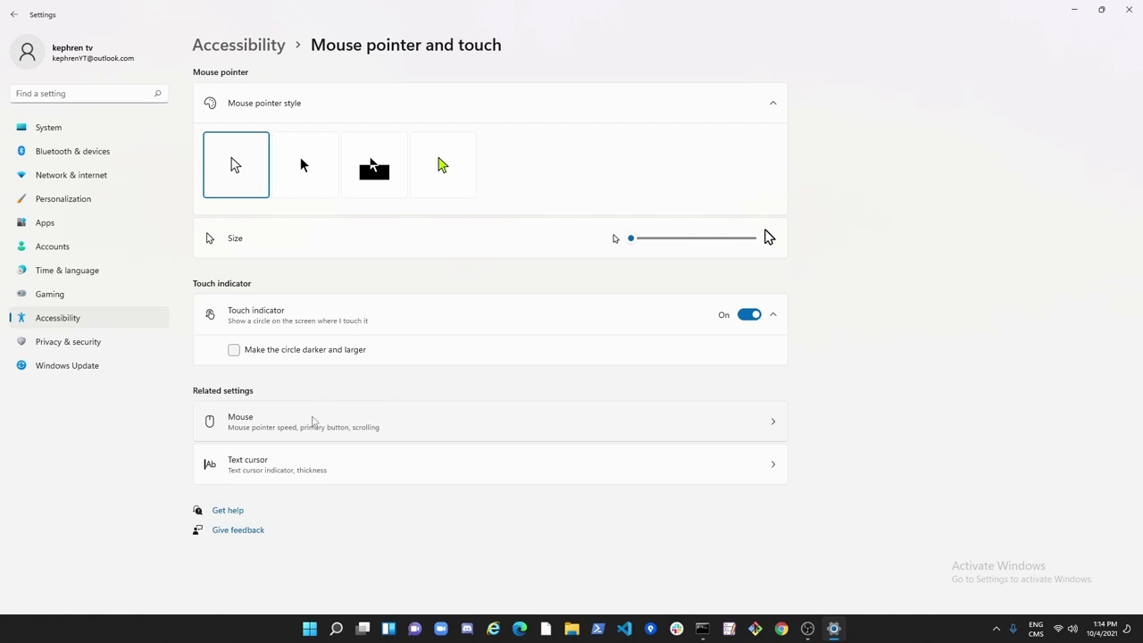
pyautogui.click(315, 423)
pyautogui.click(255, 367)
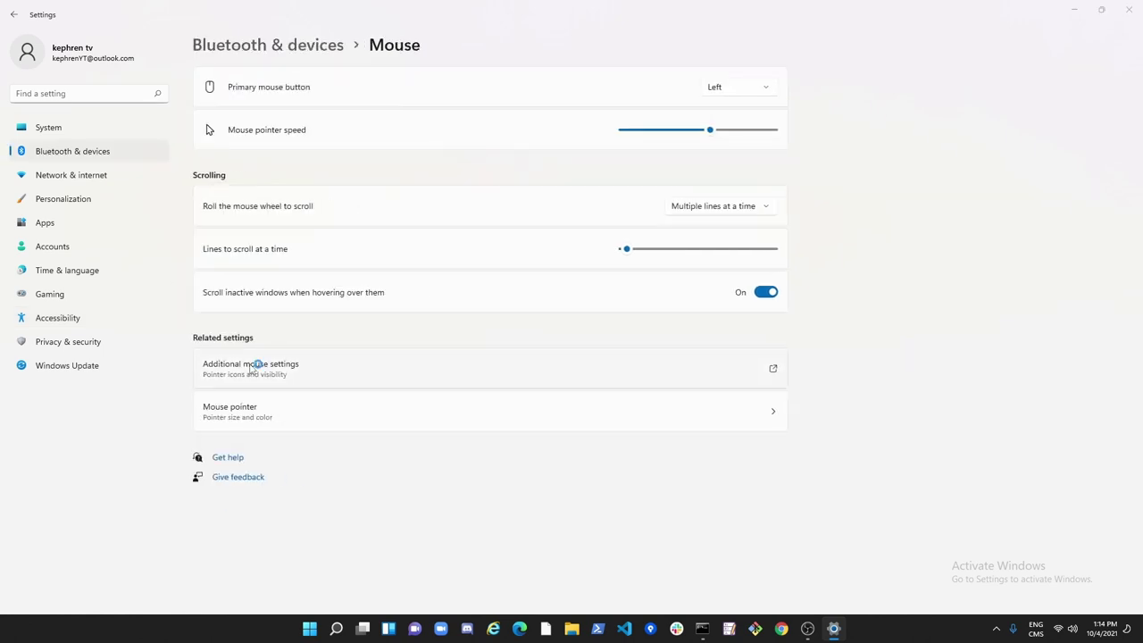
# Step: In Pointer Options, toggle Enhance pointer precision off and back on, then confirm with OK
pyautogui.click(234, 169)
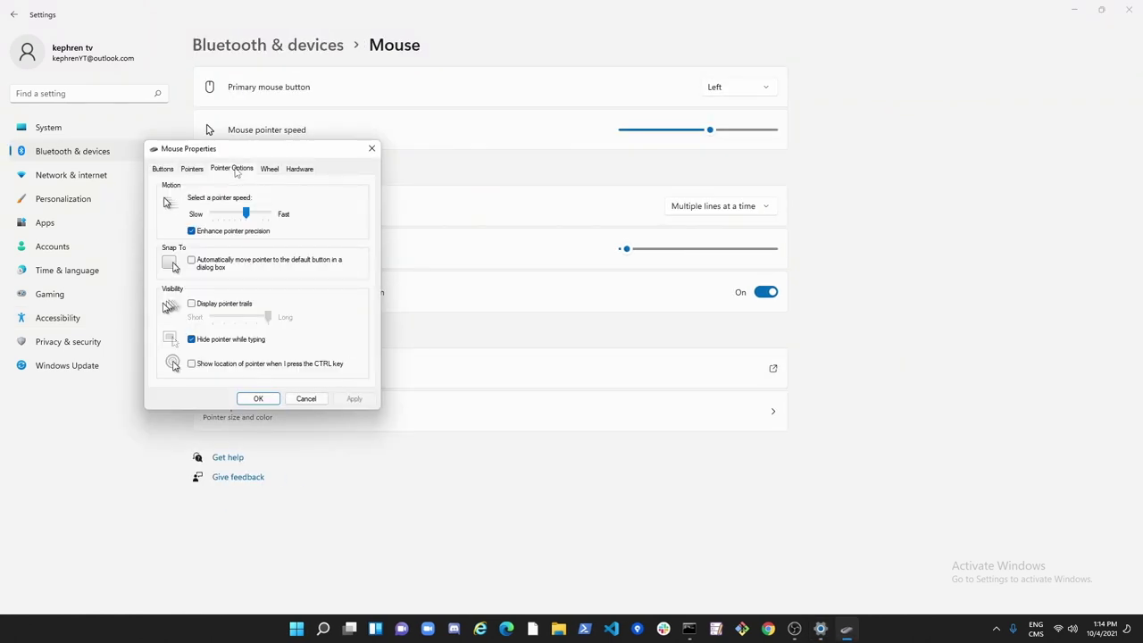
pyautogui.click(192, 231)
pyautogui.click(195, 231)
pyautogui.click(254, 401)
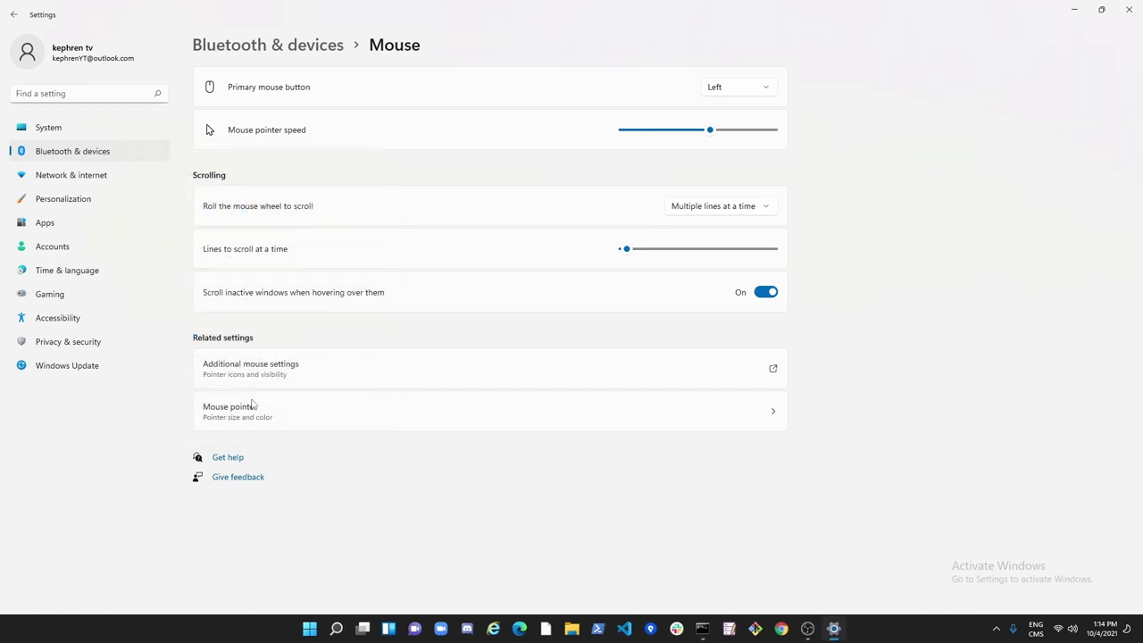
# Step: Close Settings, review Task Manager's Startup list with only Cortana and Windows Security notifications enabled, then close Task Manager
pyautogui.click(1129, 9)
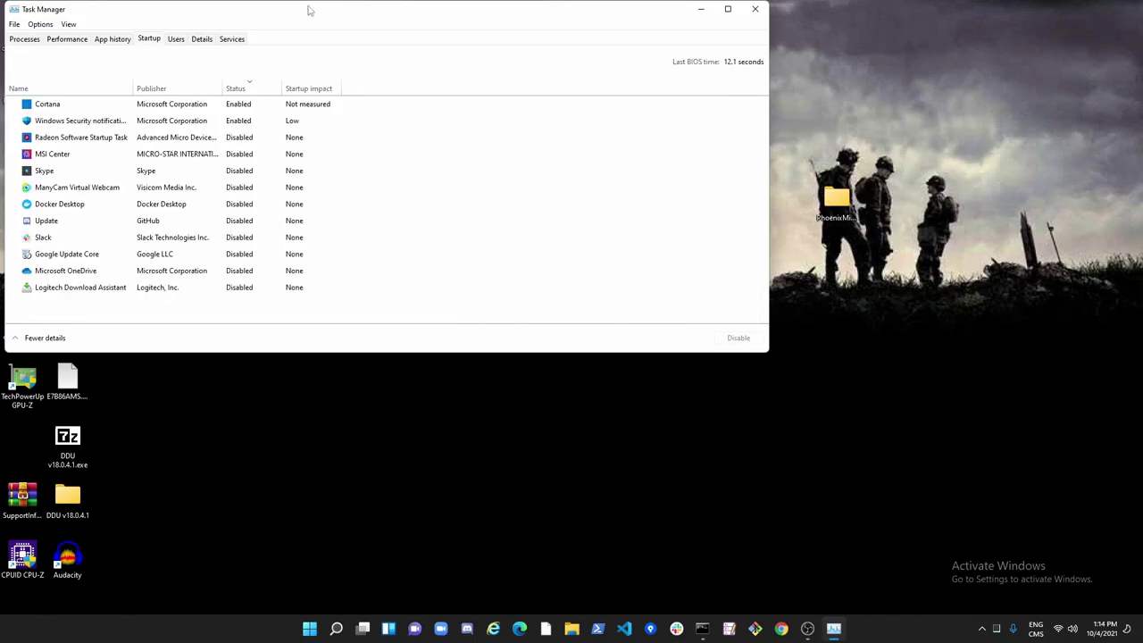
pyautogui.moveTo(310, 13); pyautogui.dragTo(482, 96)
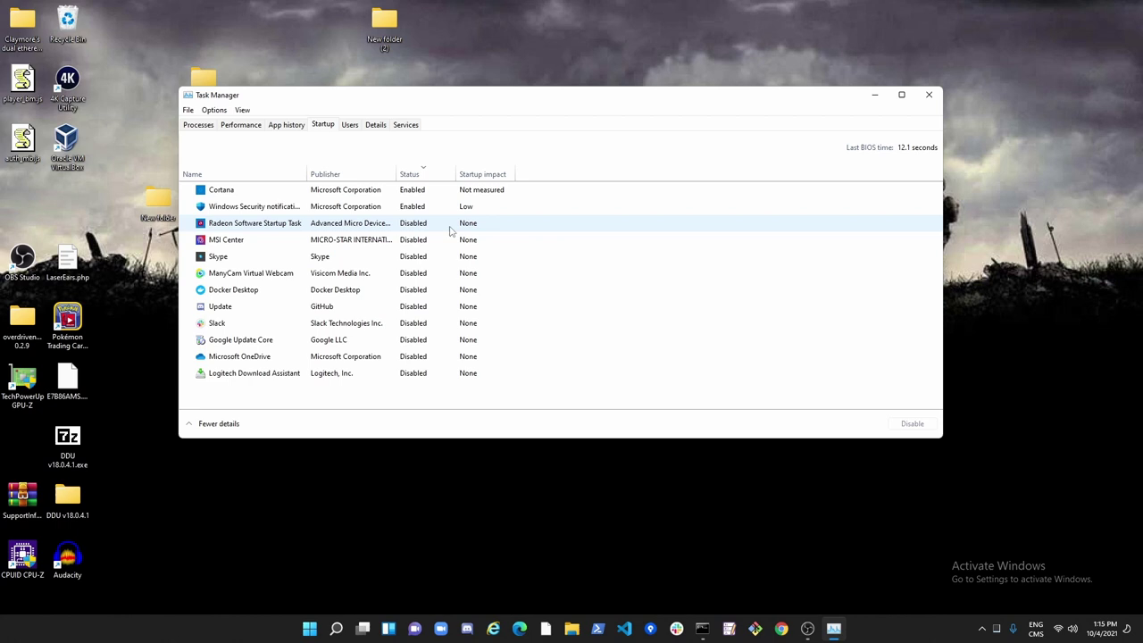
pyautogui.click(925, 97)
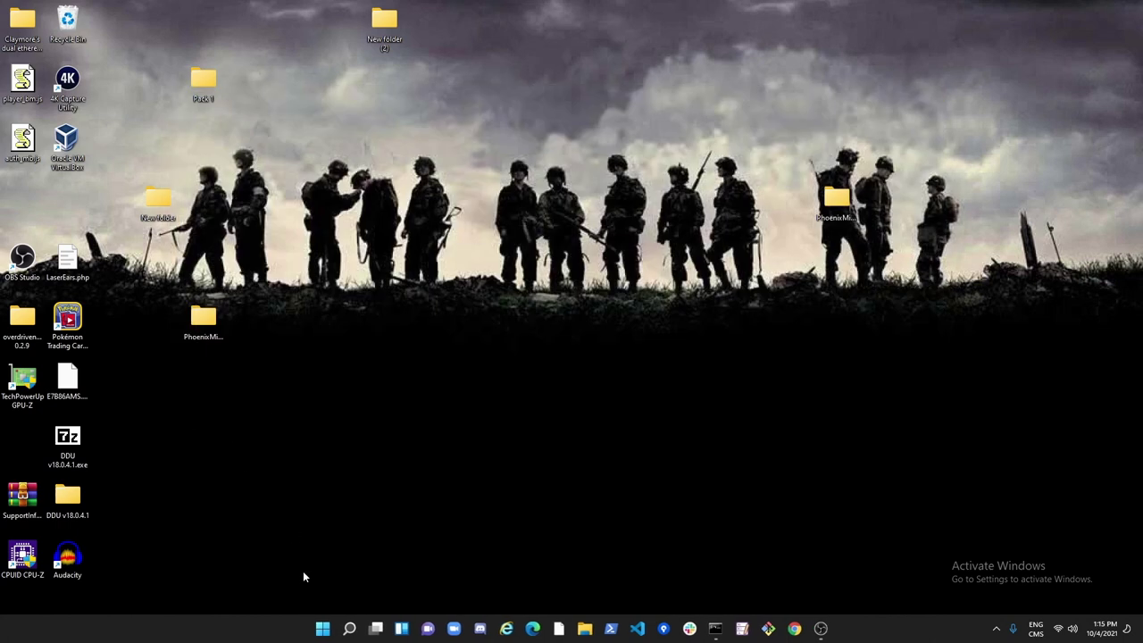
# Step: Open Settings from Start and go to the Gaming section
pyautogui.click(323, 629)
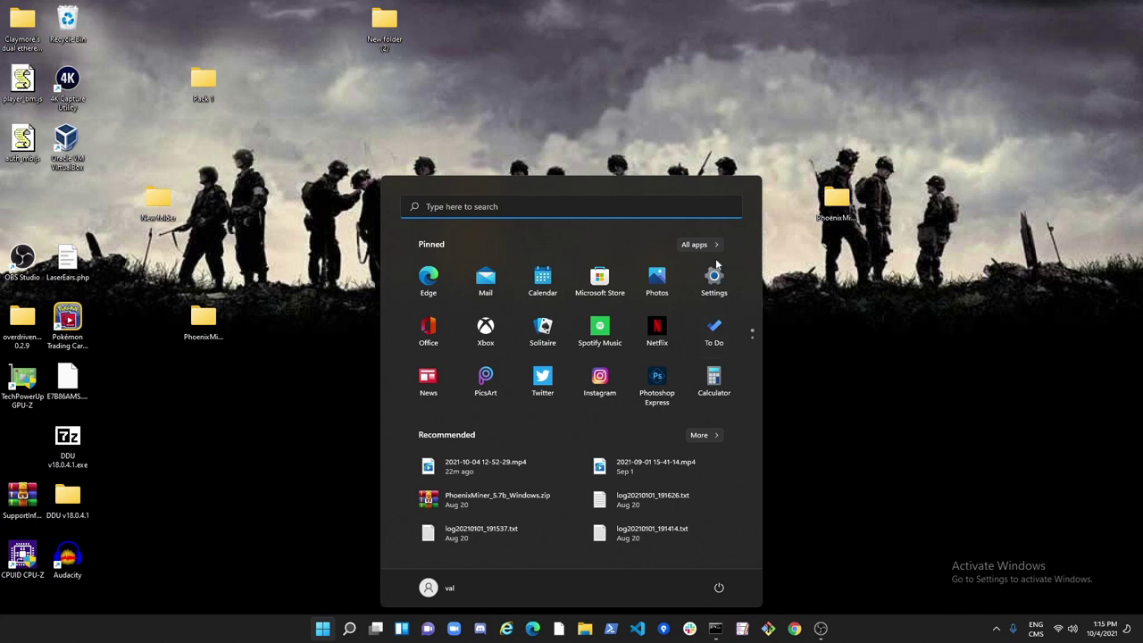
pyautogui.click(715, 277)
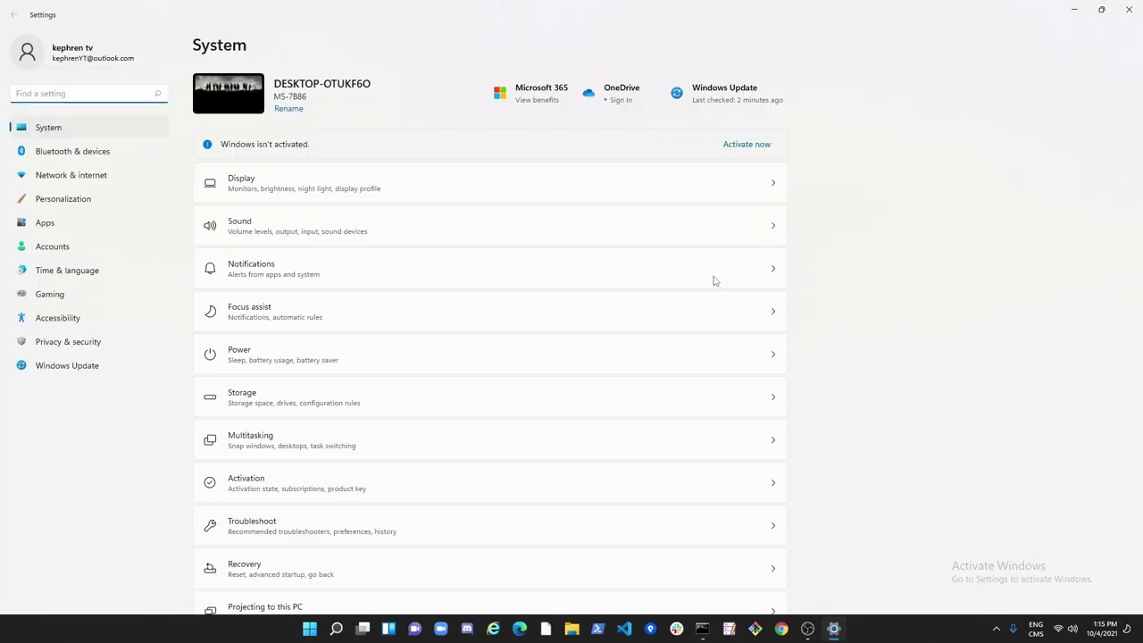
pyautogui.click(50, 294)
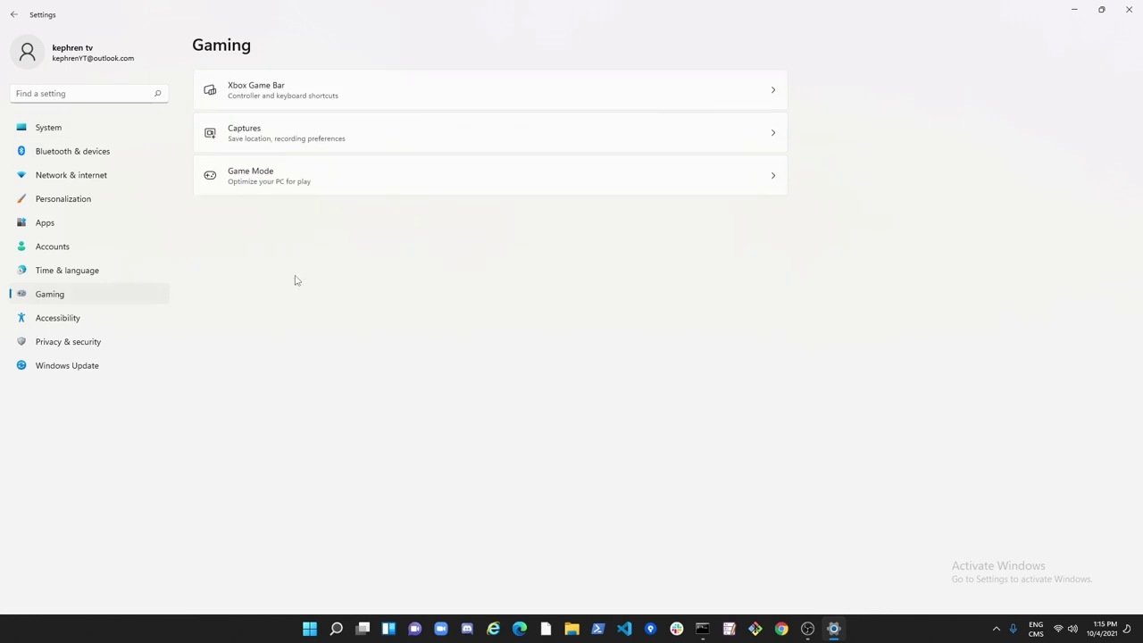
# Step: Look over the Xbox Game Bar and Captures pages, then open Game Mode showing On
pyautogui.click(348, 92)
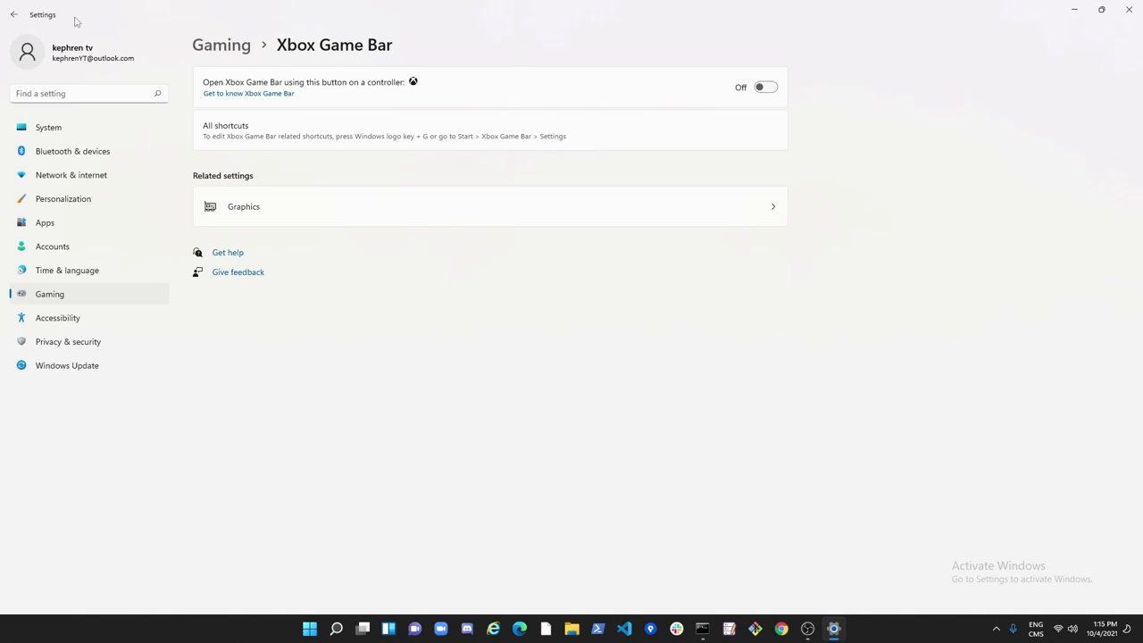
pyautogui.click(13, 17)
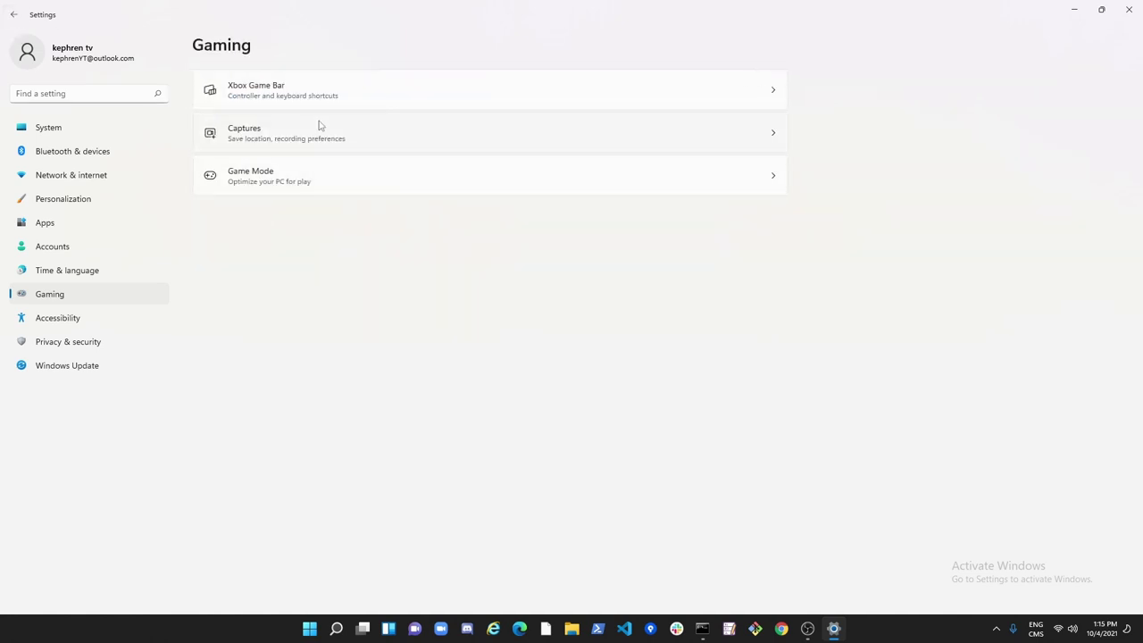
pyautogui.click(318, 126)
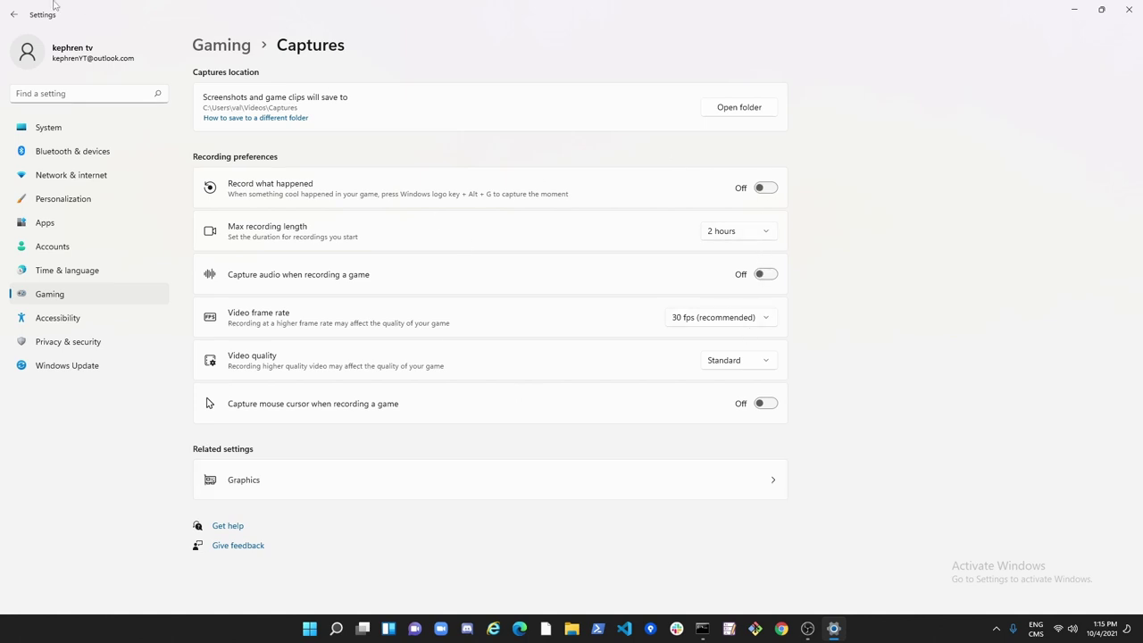
pyautogui.click(14, 14)
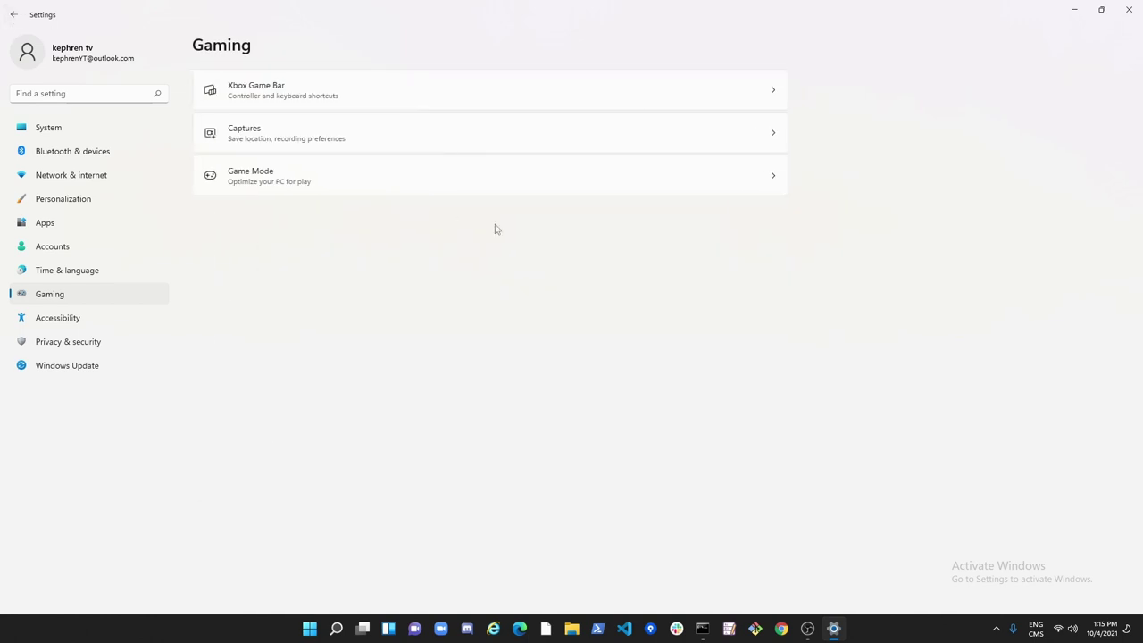
pyautogui.click(358, 180)
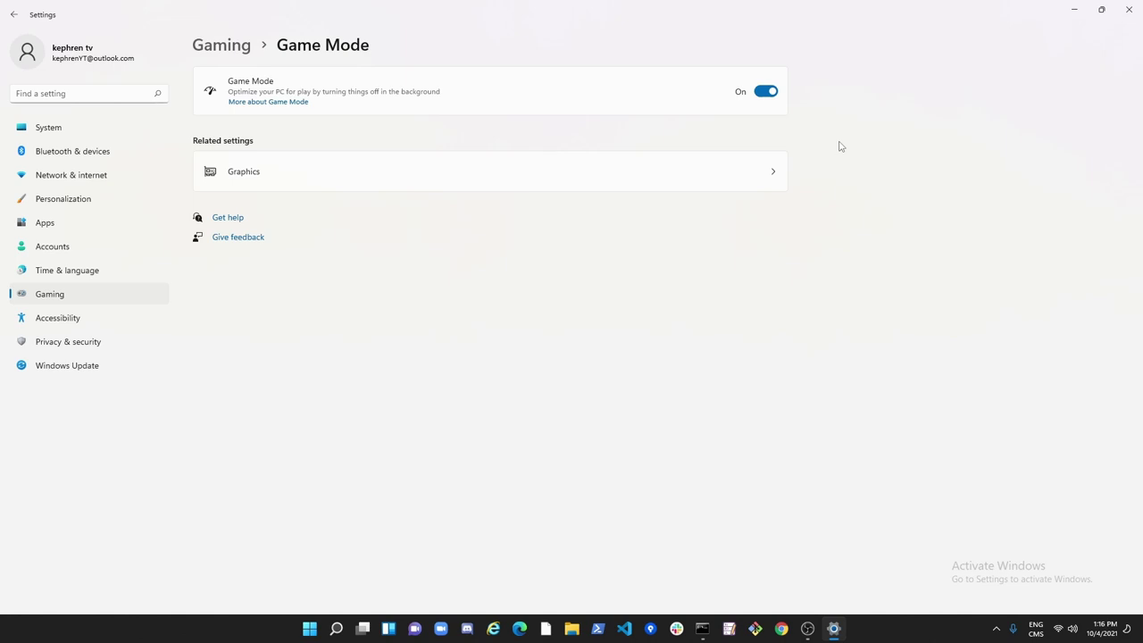
# Step: Open per-app Graphics settings and view Netflix's options, cancelling to keep Let Windows decide (Power saving)
pyautogui.click(370, 187)
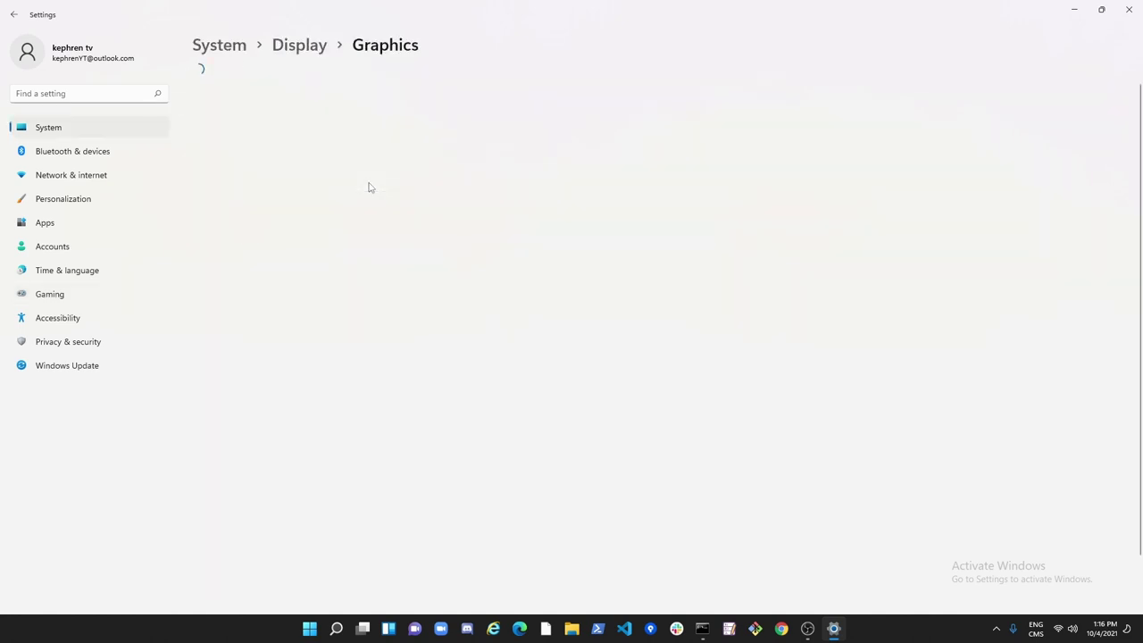
pyautogui.scroll(-2, 354, 402)
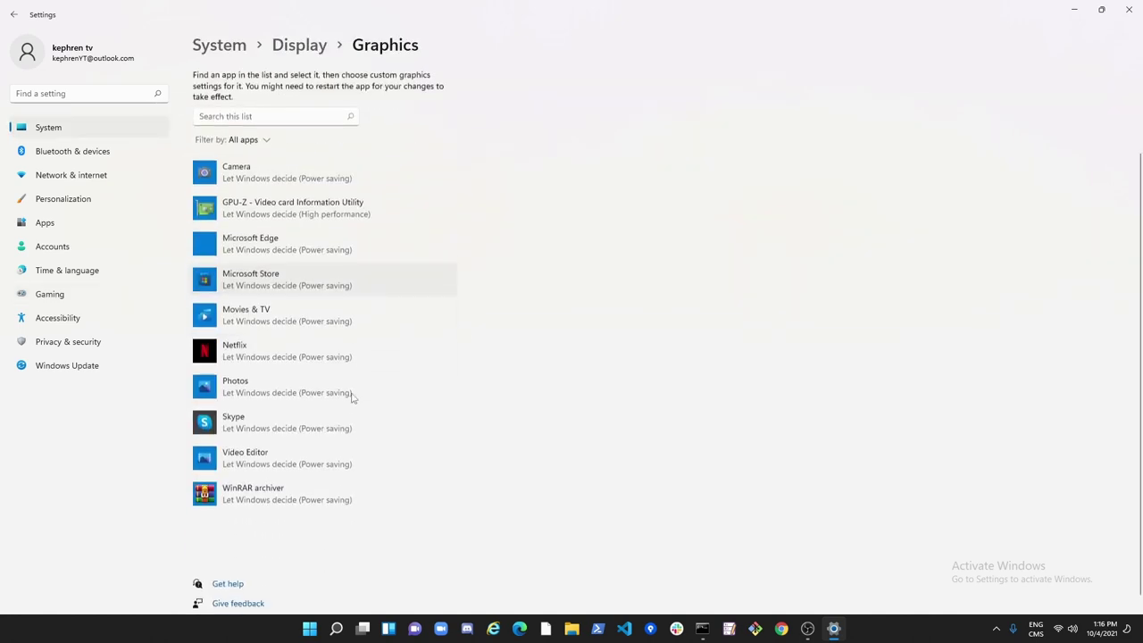
pyautogui.scroll(2, 353, 399)
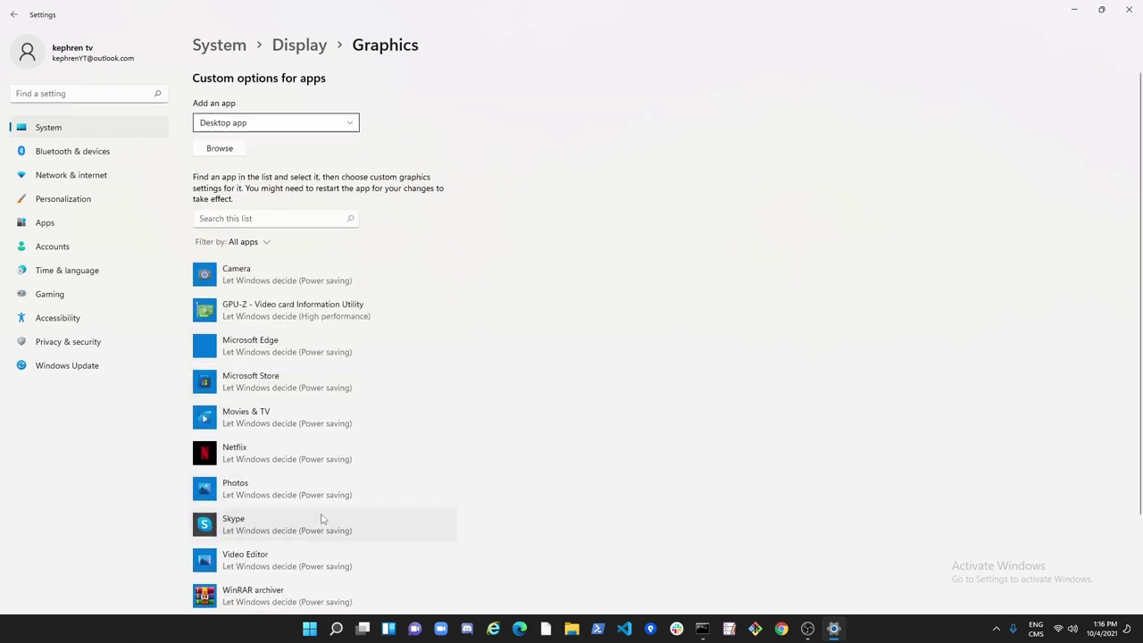
pyautogui.click(265, 456)
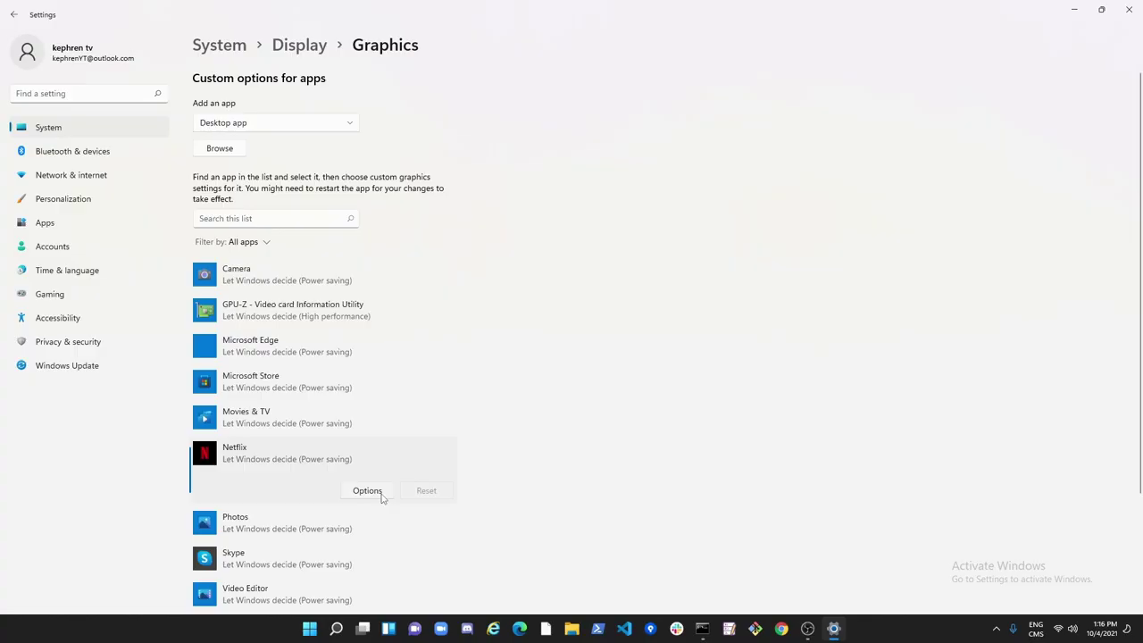
pyautogui.click(381, 494)
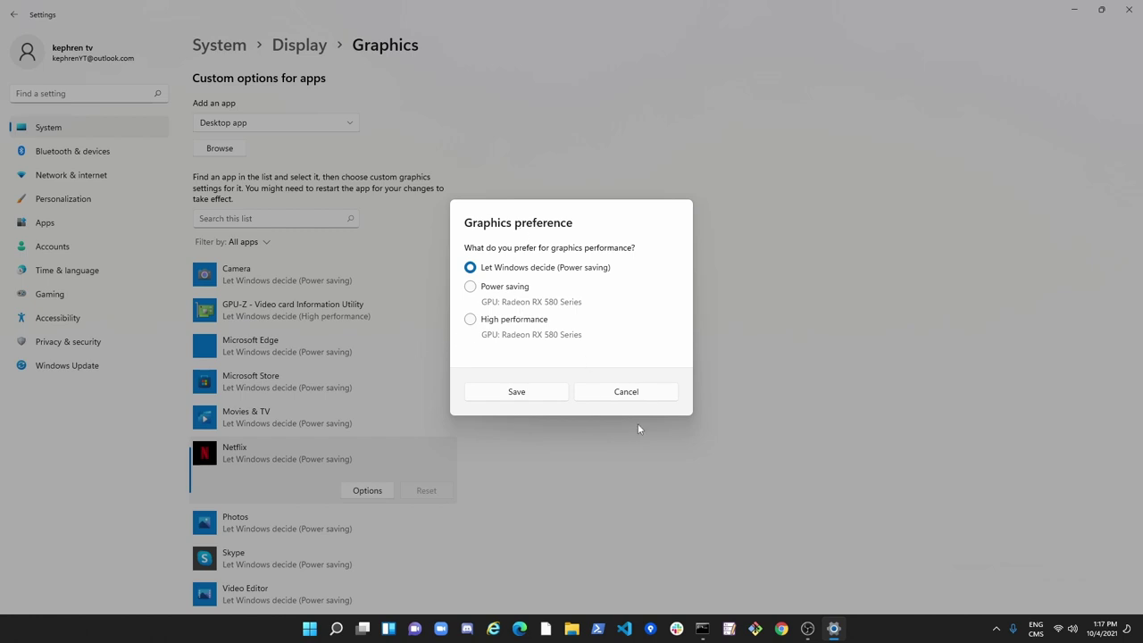
pyautogui.click(638, 398)
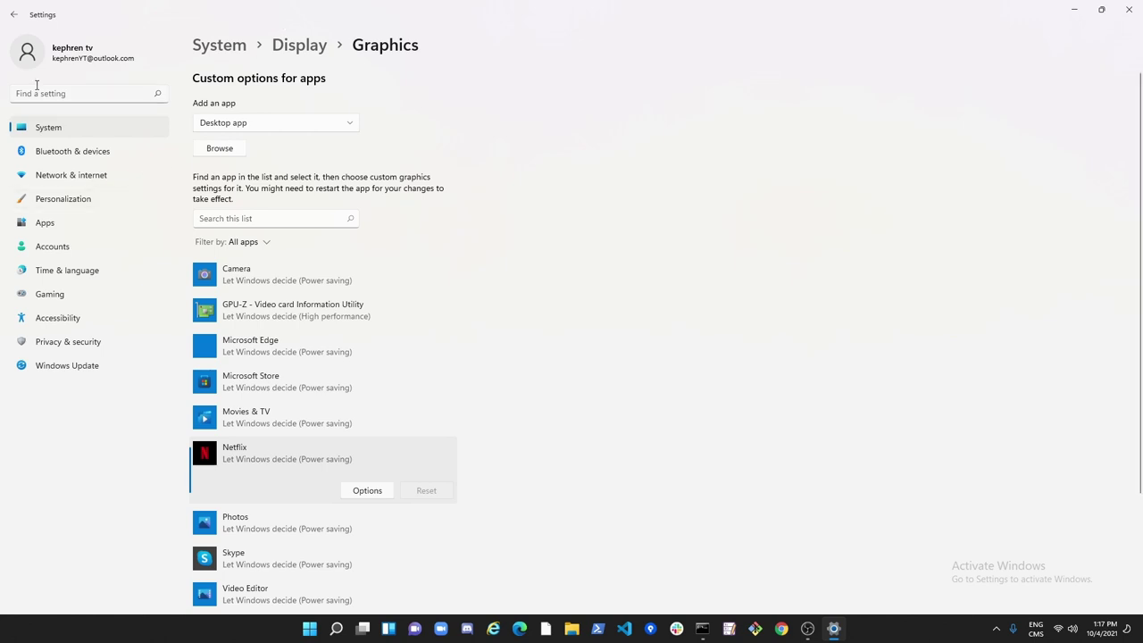
# Step: Search settings for 'performance', then dismiss the suggestions and go to the System page
pyautogui.click(93, 98)
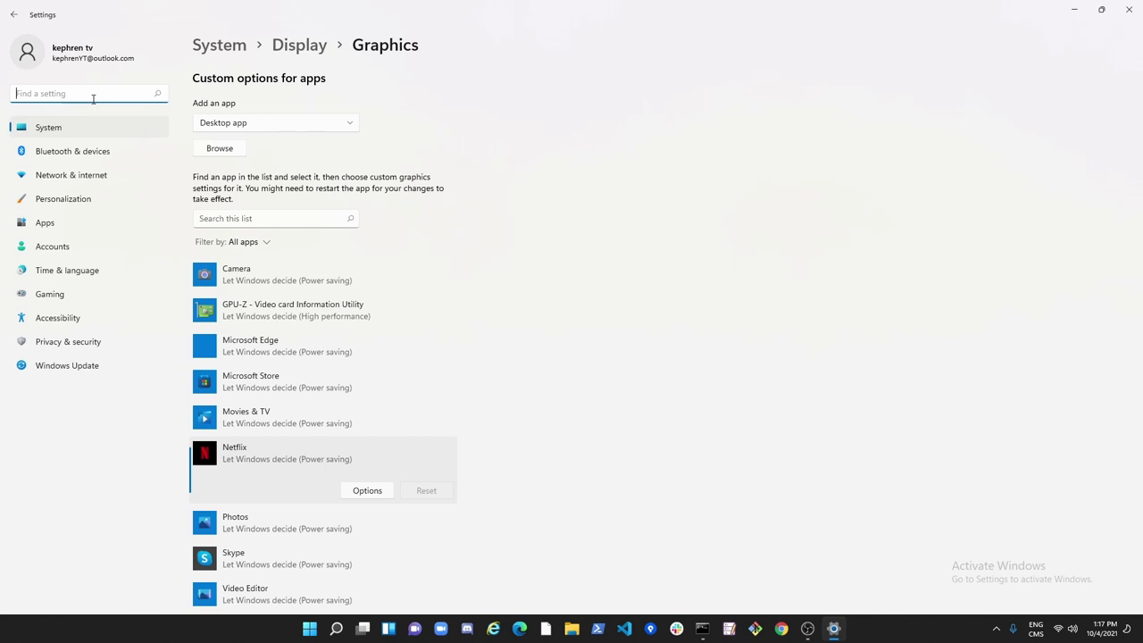
pyautogui.write('performance')
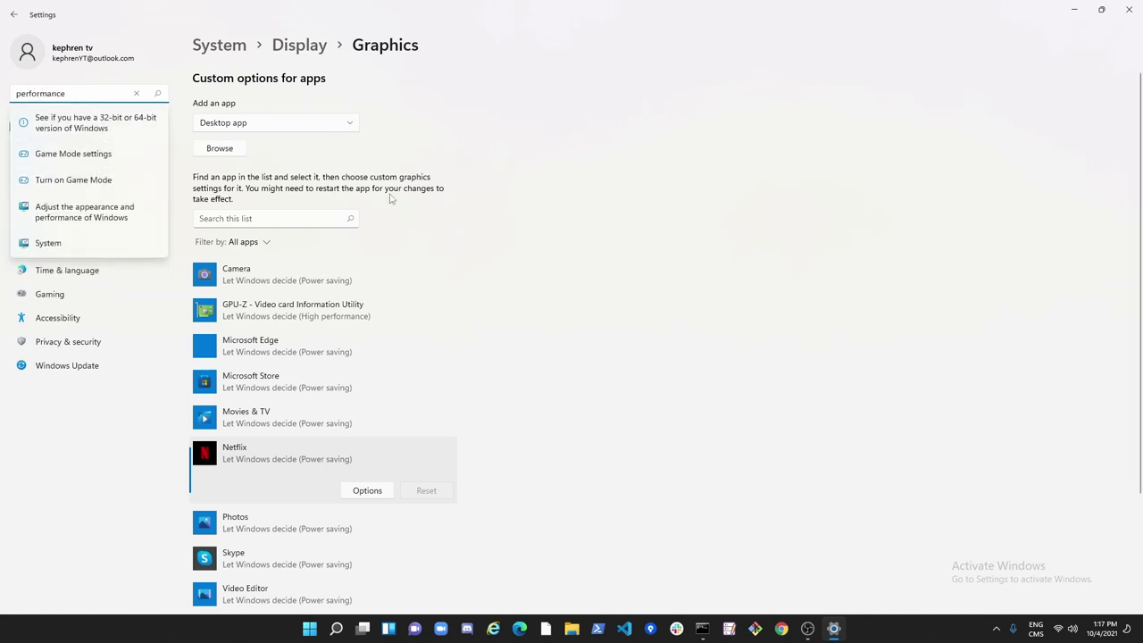
pyautogui.click(798, 306)
pyautogui.click(92, 125)
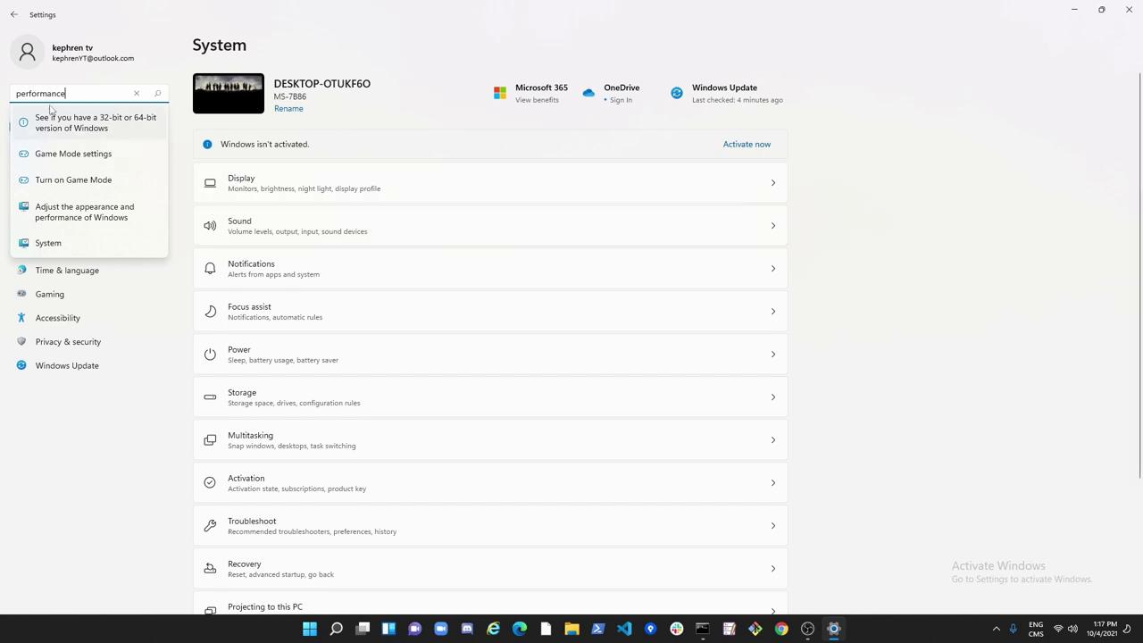
# Step: In Performance Options, try Adjust for best performance, then revert to Let Windows choose and confirm
pyautogui.click(82, 220)
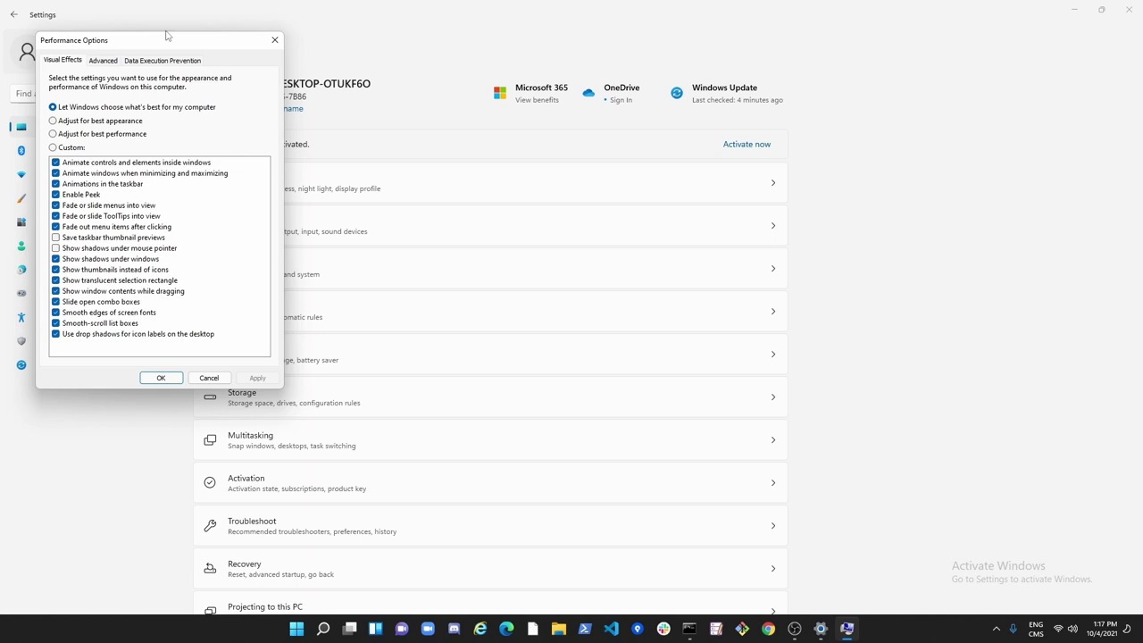
pyautogui.moveTo(166, 40); pyautogui.dragTo(449, 81)
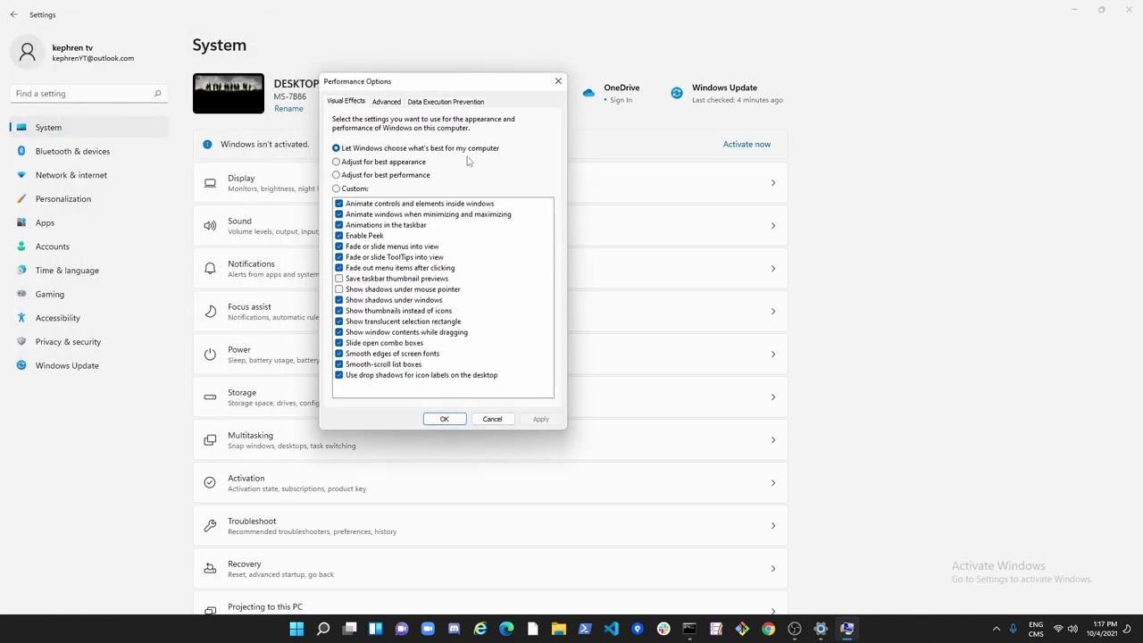
pyautogui.click(401, 176)
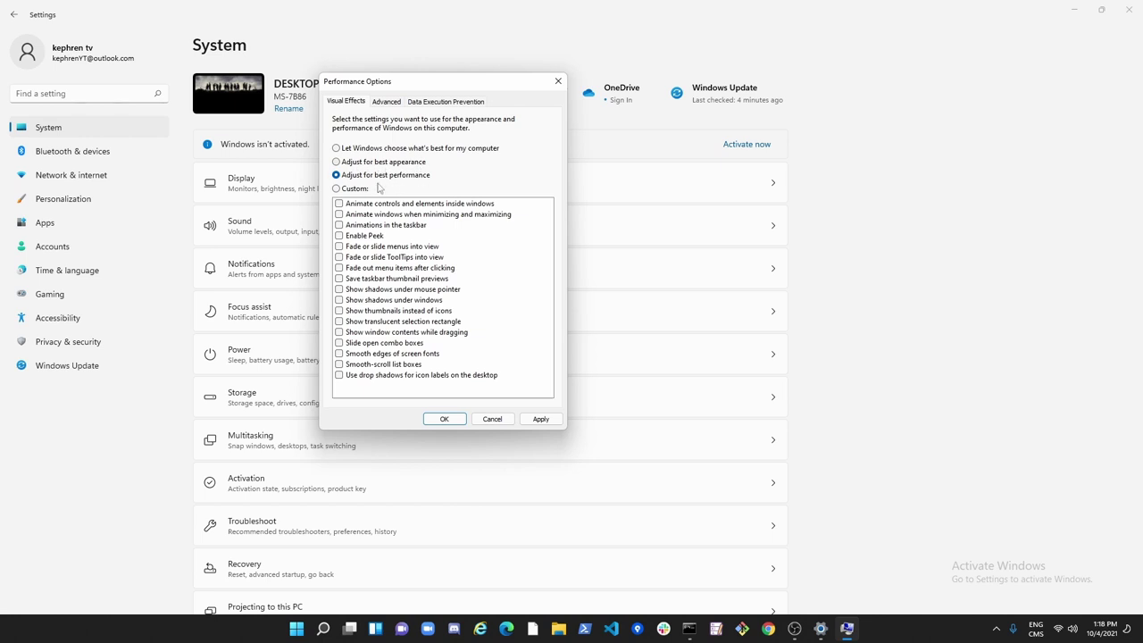
pyautogui.click(355, 150)
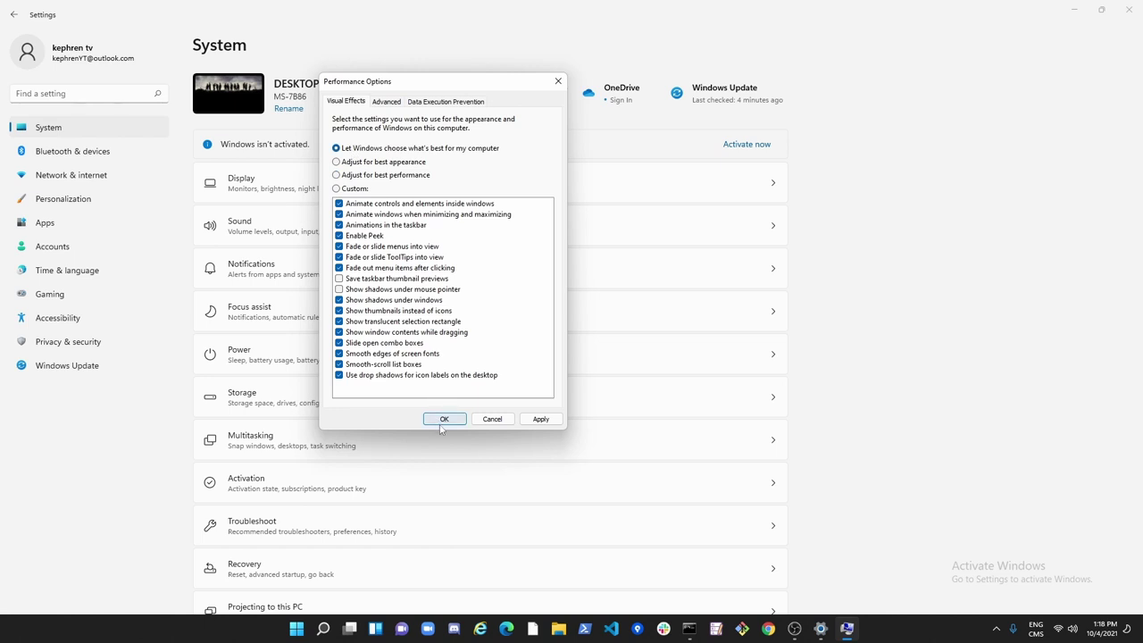
pyautogui.click(444, 420)
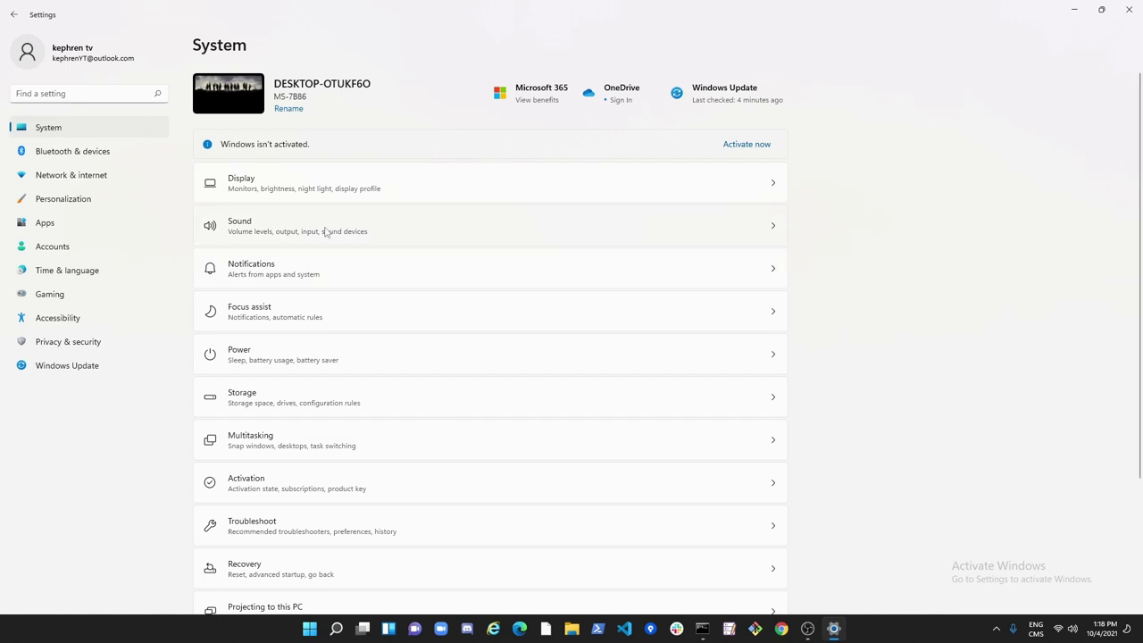
# Step: Open Power settings and view the power mode list, keeping Balanced selected
pyautogui.click(297, 360)
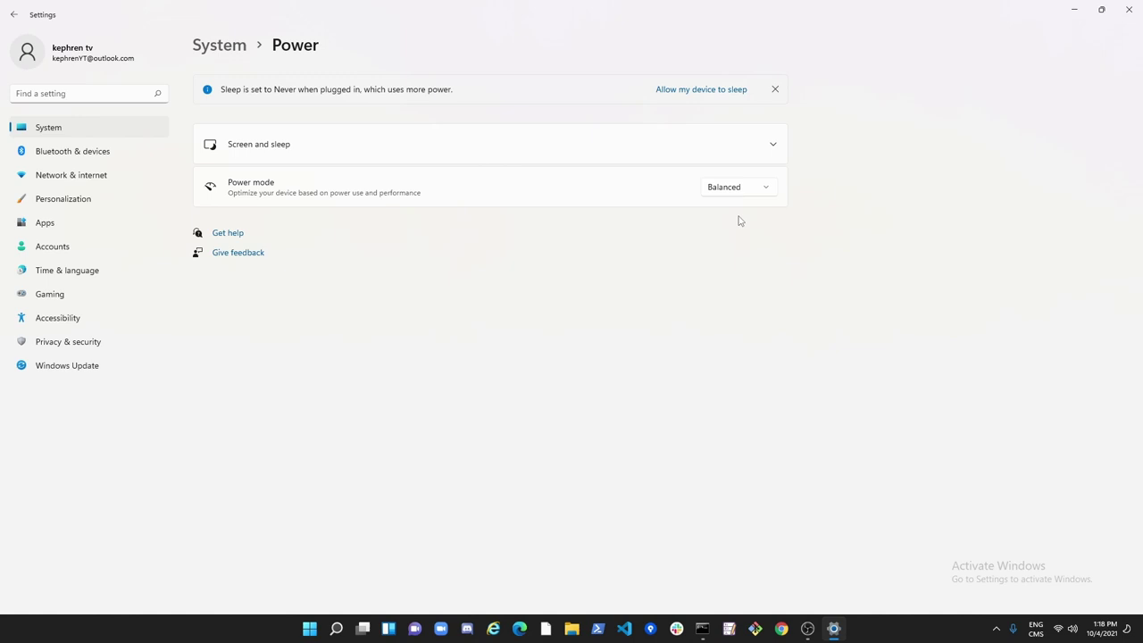
pyautogui.click(738, 187)
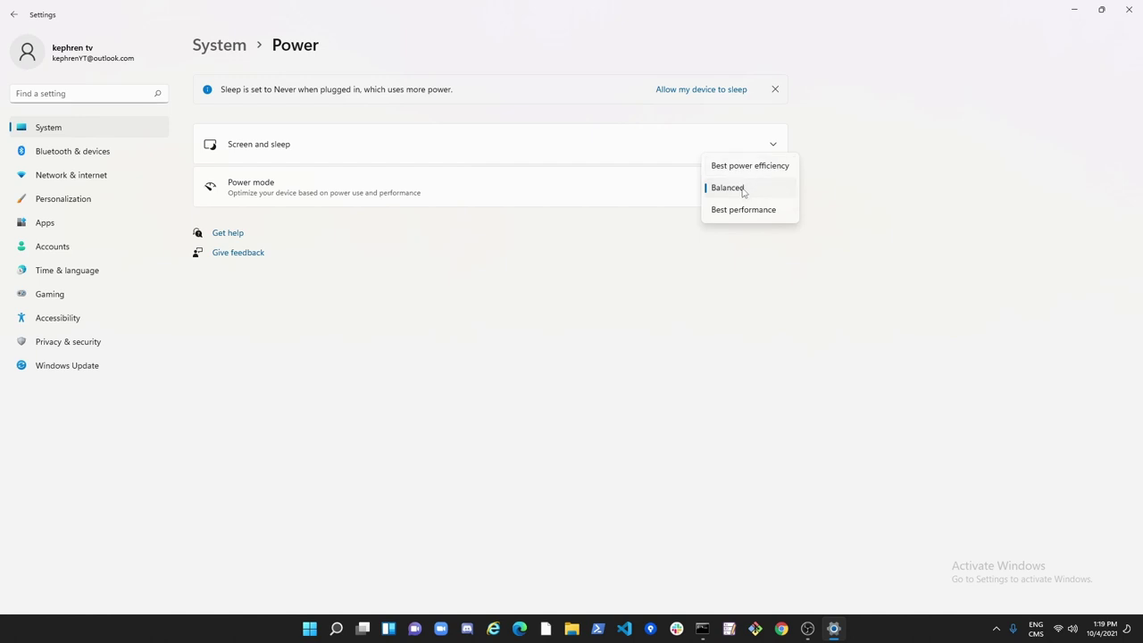
pyautogui.click(945, 234)
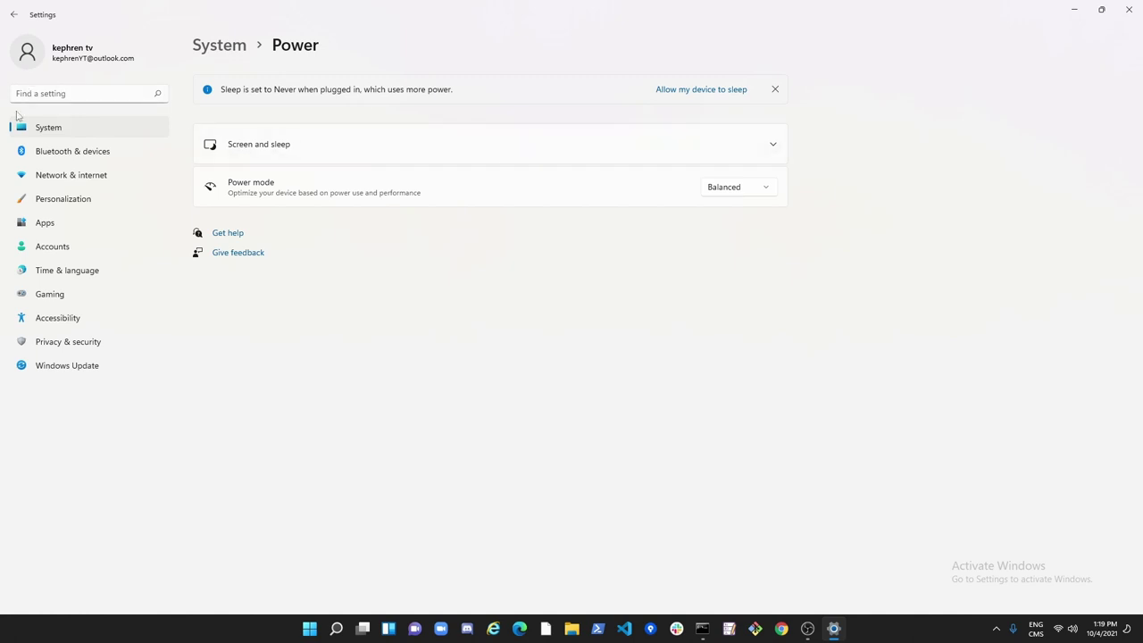
# Step: Open Advanced display from System and view the refresh rates, keeping 59.94 Hz
pyautogui.click(47, 132)
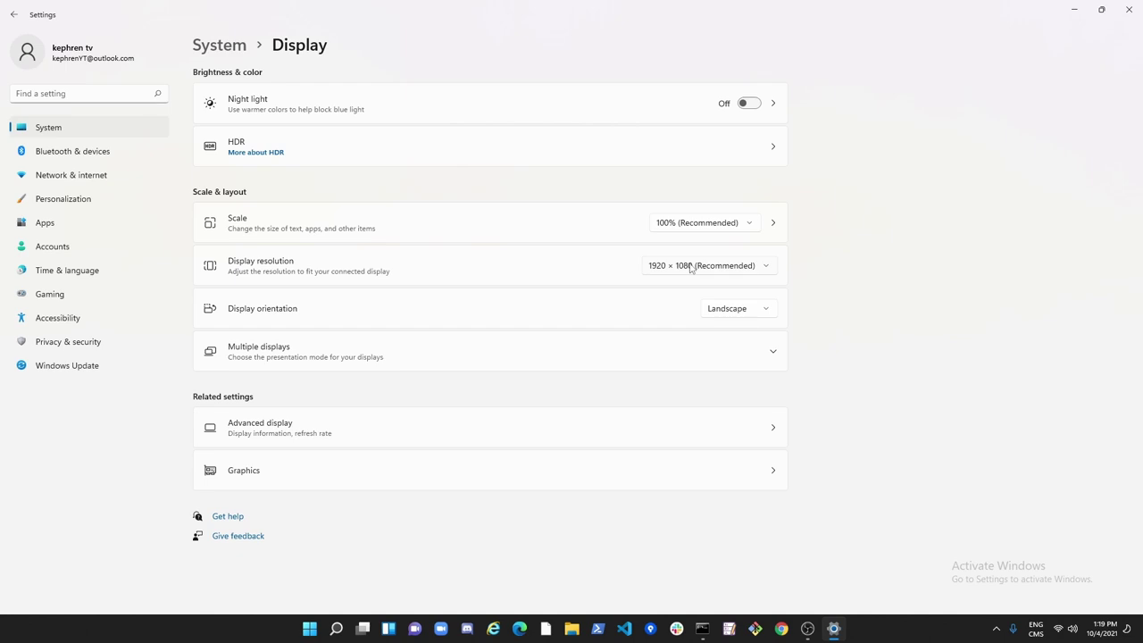
pyautogui.click(265, 429)
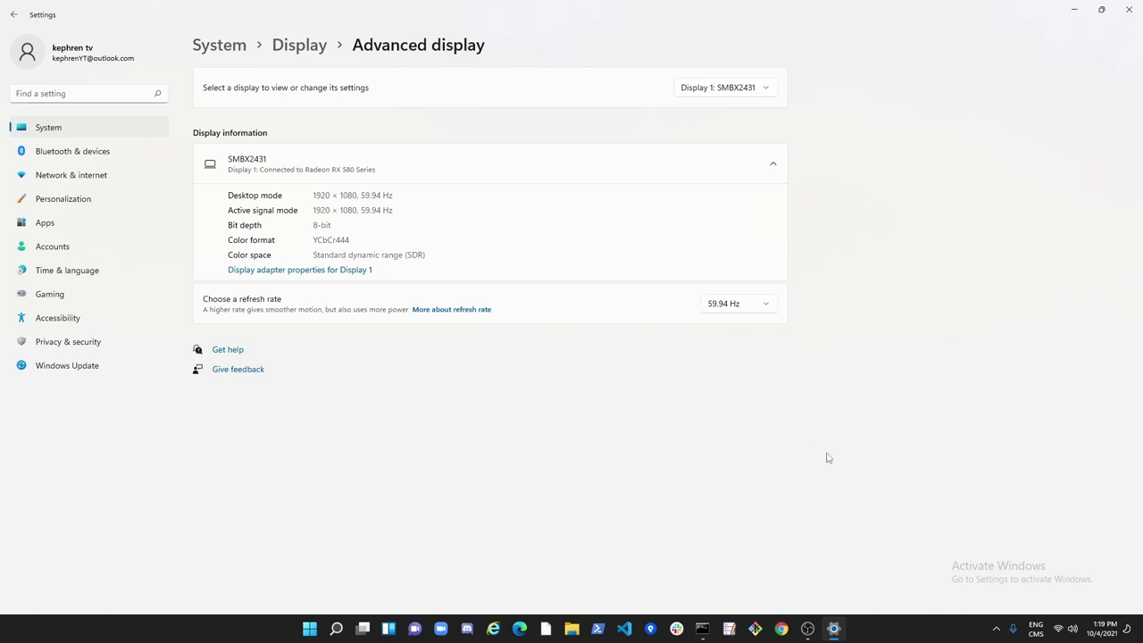
pyautogui.click(742, 306)
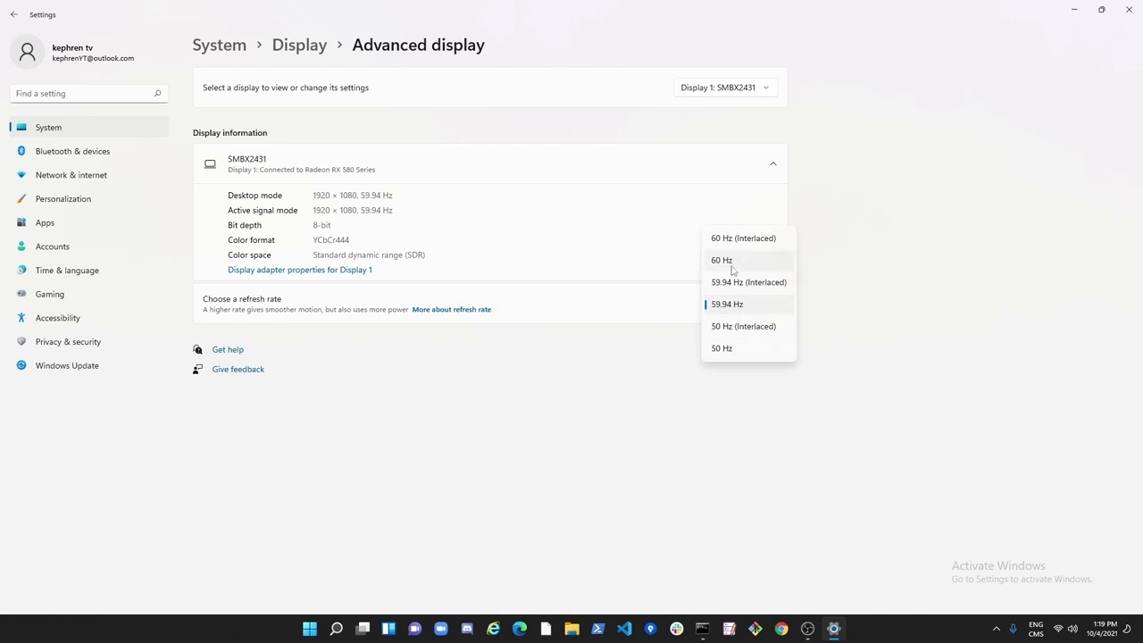
pyautogui.click(874, 280)
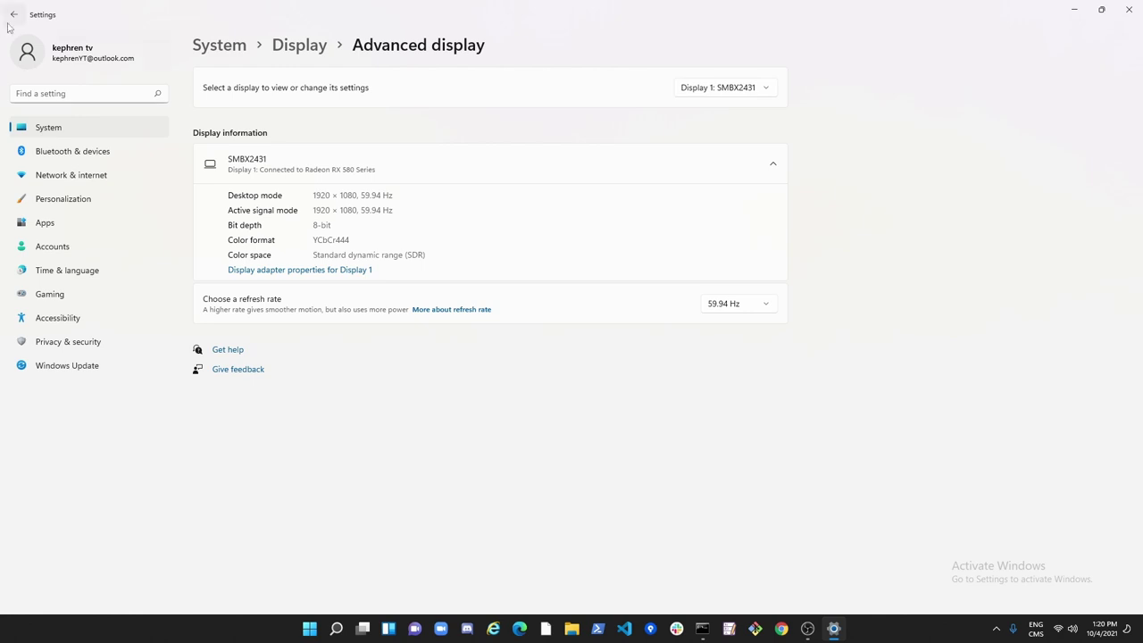
# Step: Go back to Display and open the HDR page, showing HDR video and Use HDR not supported
pyautogui.click(13, 15)
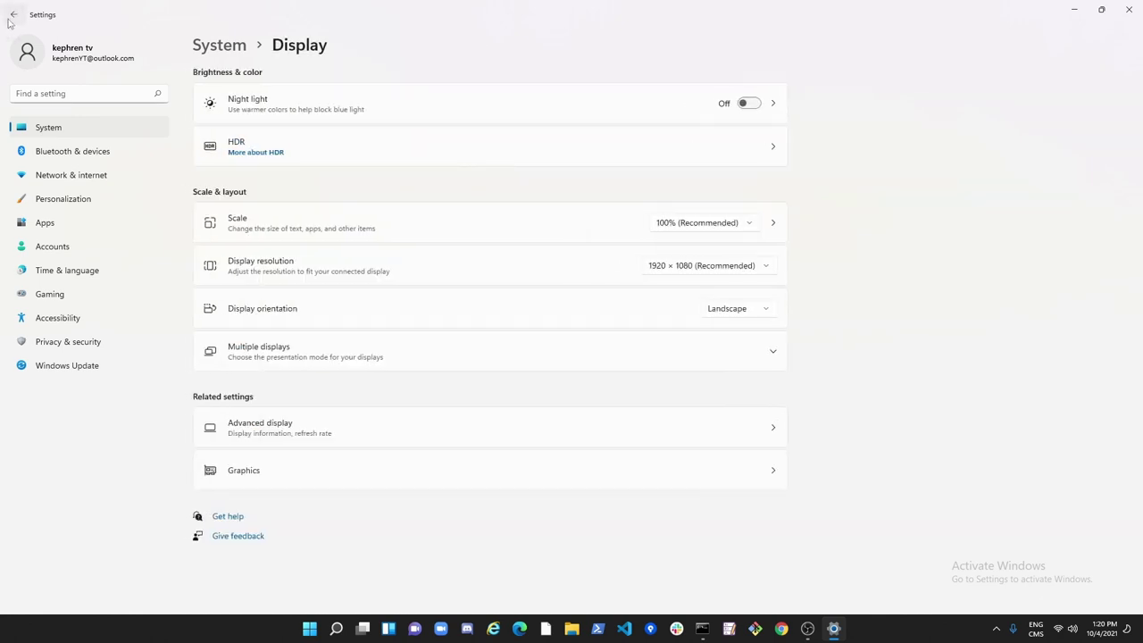
pyautogui.click(441, 161)
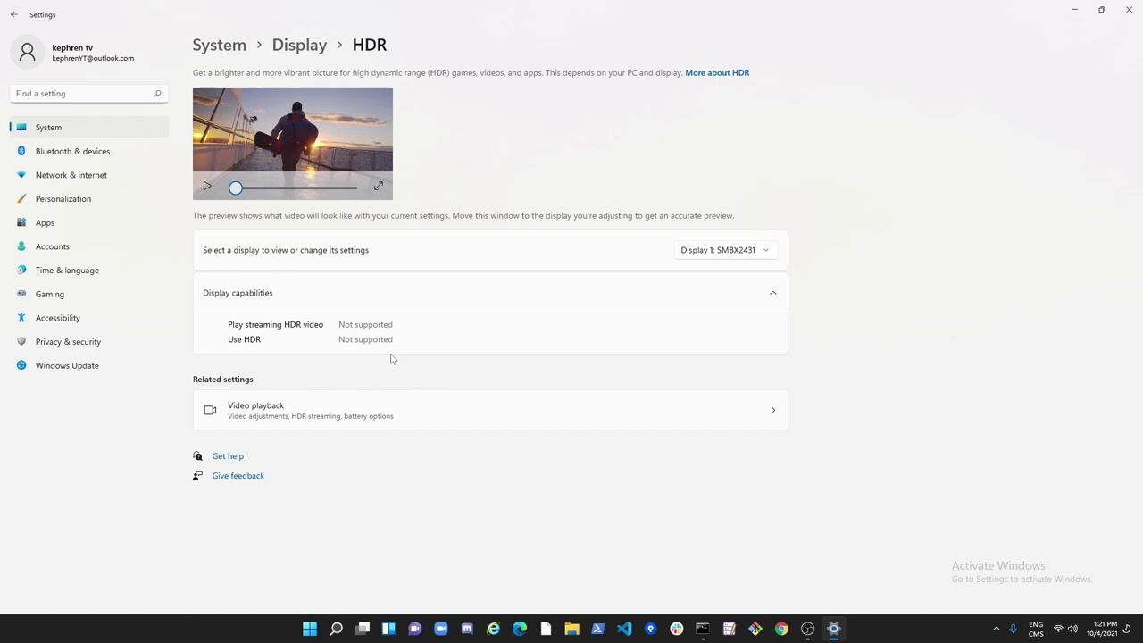
# Step: Close Settings and open Local Disk (C:) Properties from This PC in File Explorer
pyautogui.click(1129, 9)
pyautogui.click(586, 629)
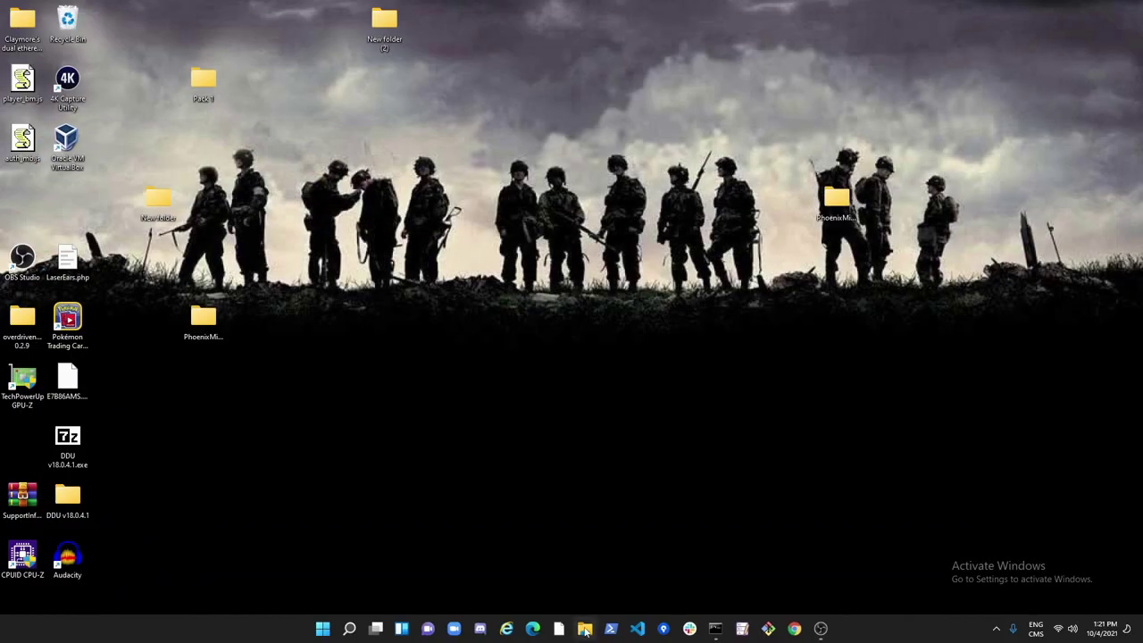
pyautogui.click(42, 314)
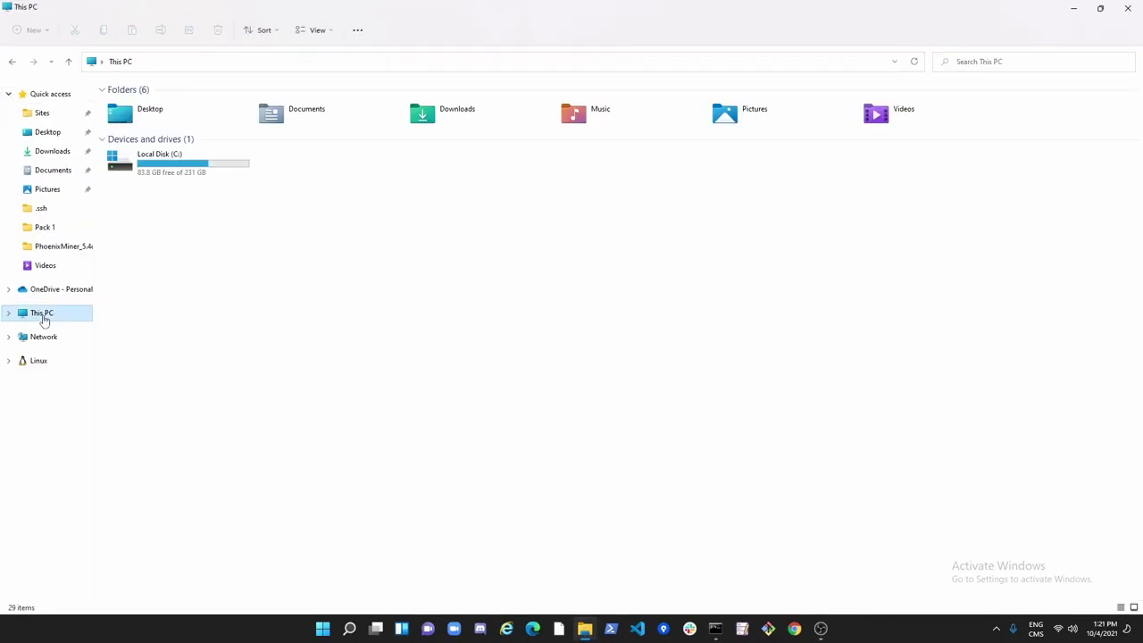
pyautogui.click(170, 165)
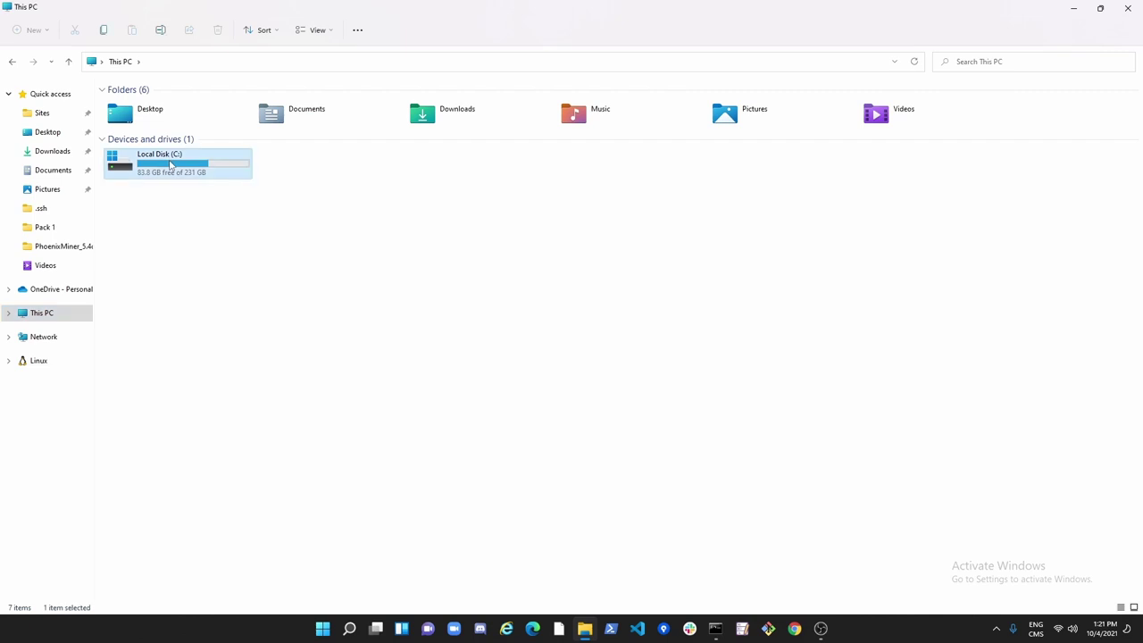
pyautogui.rightClick(170, 165)
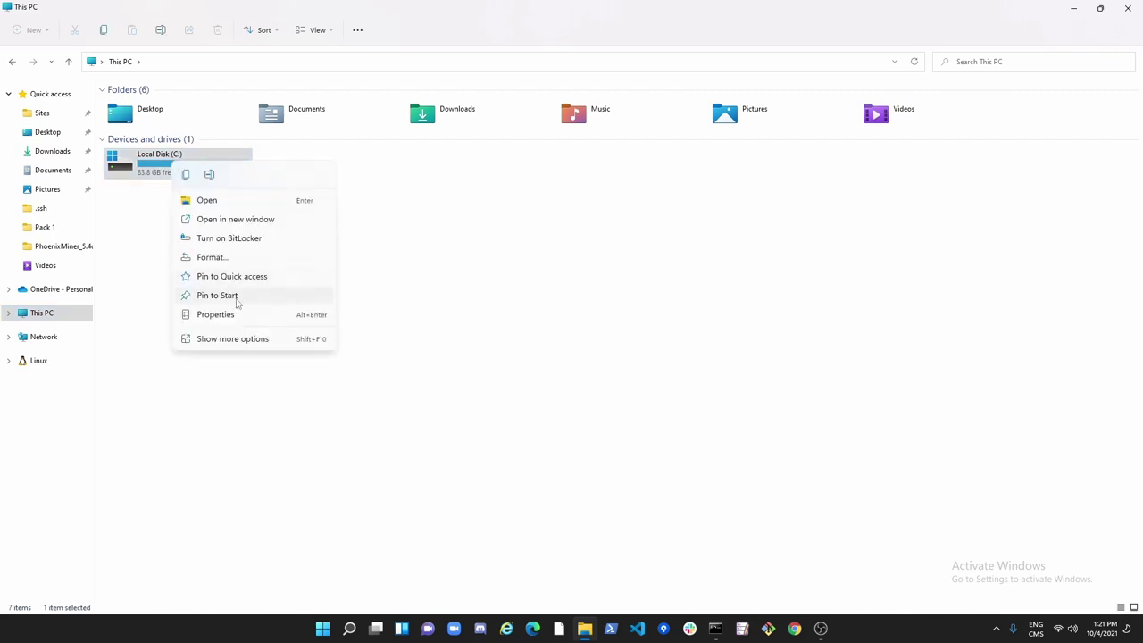
pyautogui.click(225, 313)
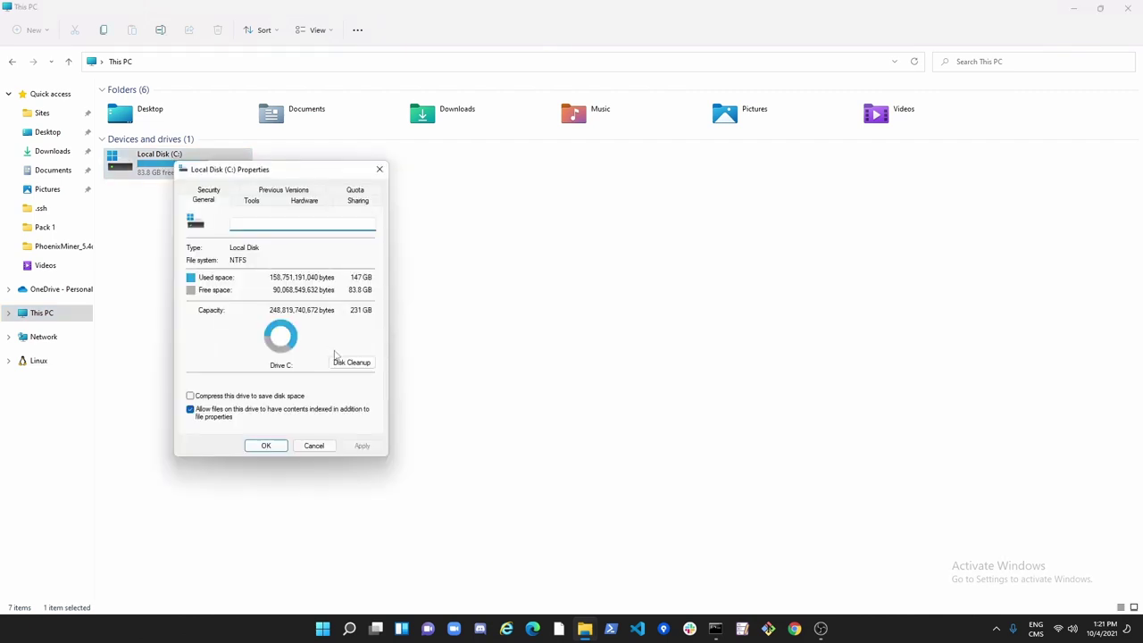
# Step: Run Disk Cleanup on C:, adding DirectX Shader Cache, and permanently delete the selected files
pyautogui.click(348, 364)
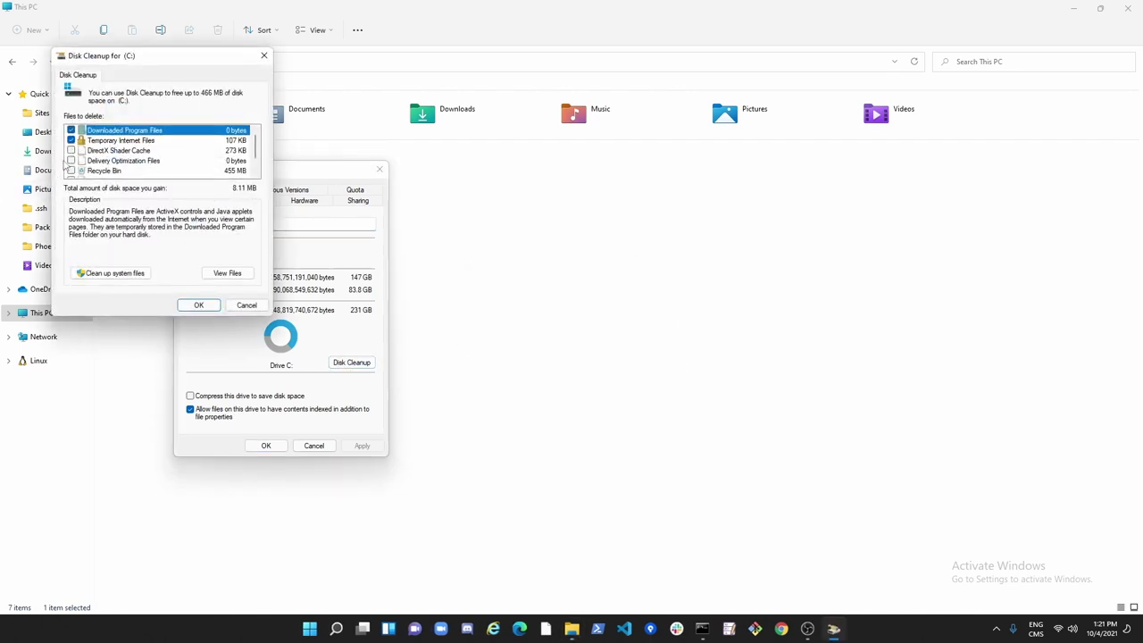
pyautogui.click(72, 150)
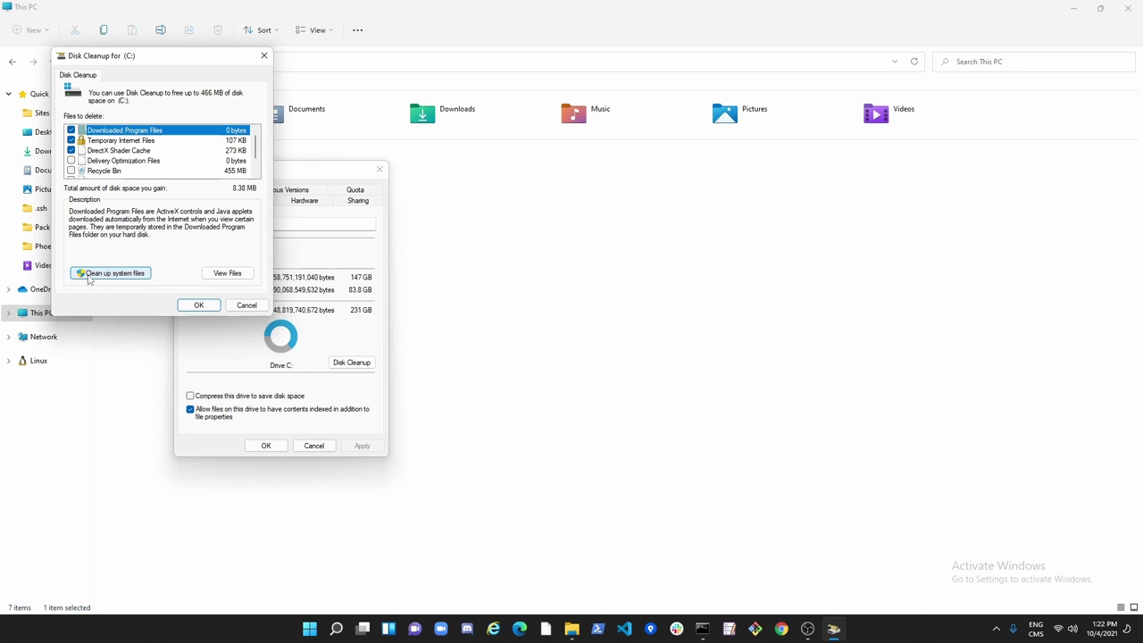
pyautogui.click(199, 305)
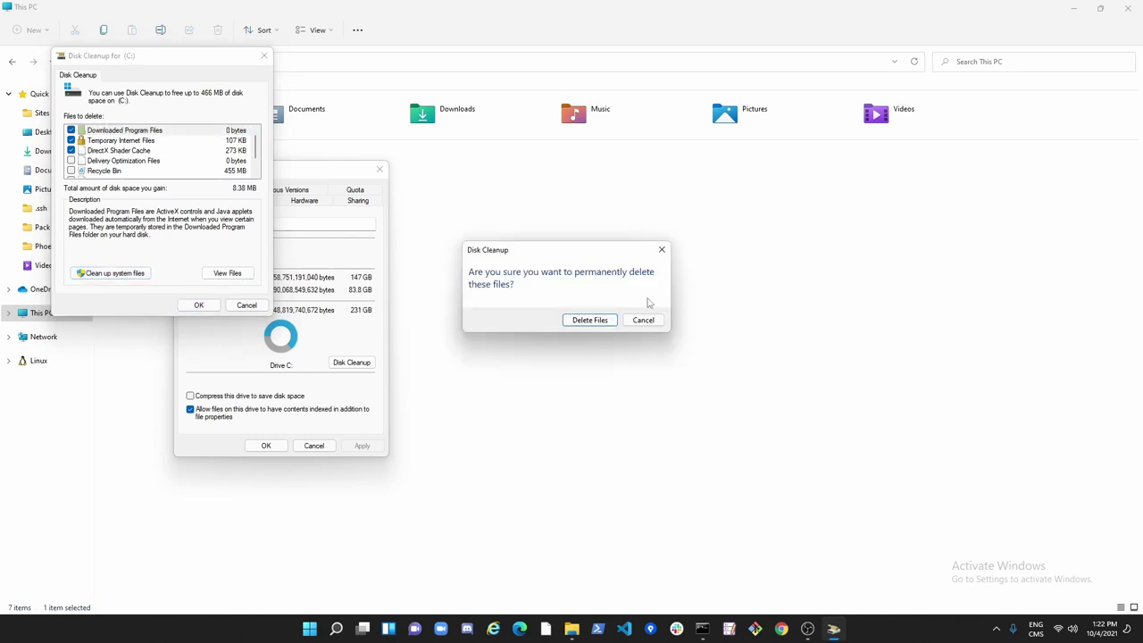
pyautogui.click(590, 322)
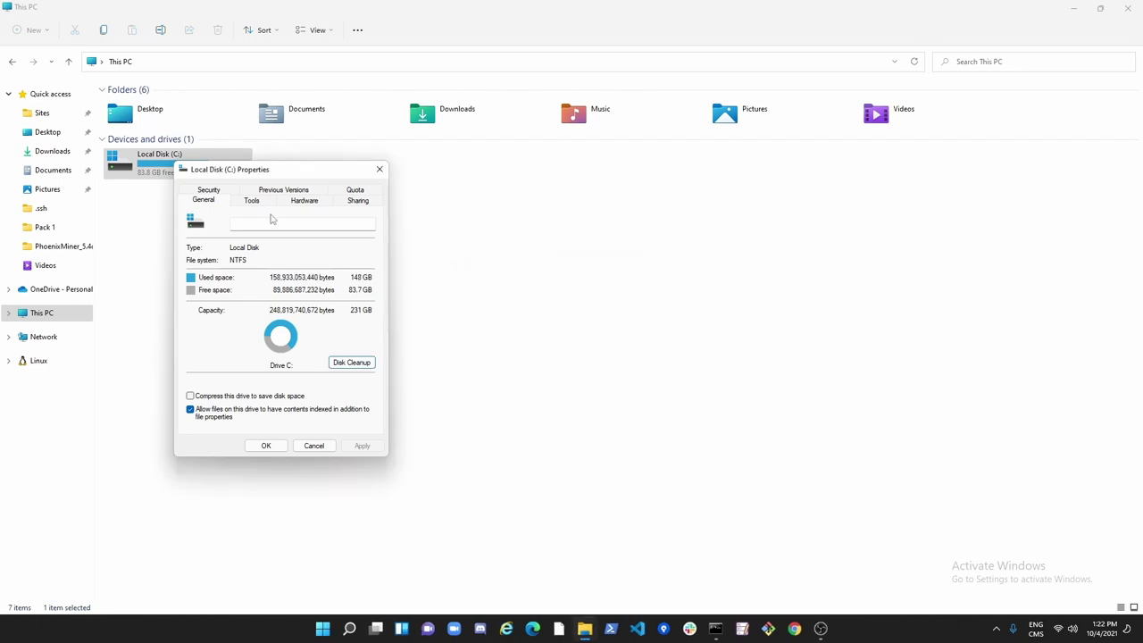
# Step: Retrim drive C: in Optimize Drives from the Tools tab, then close Optimize Drives
pyautogui.click(253, 201)
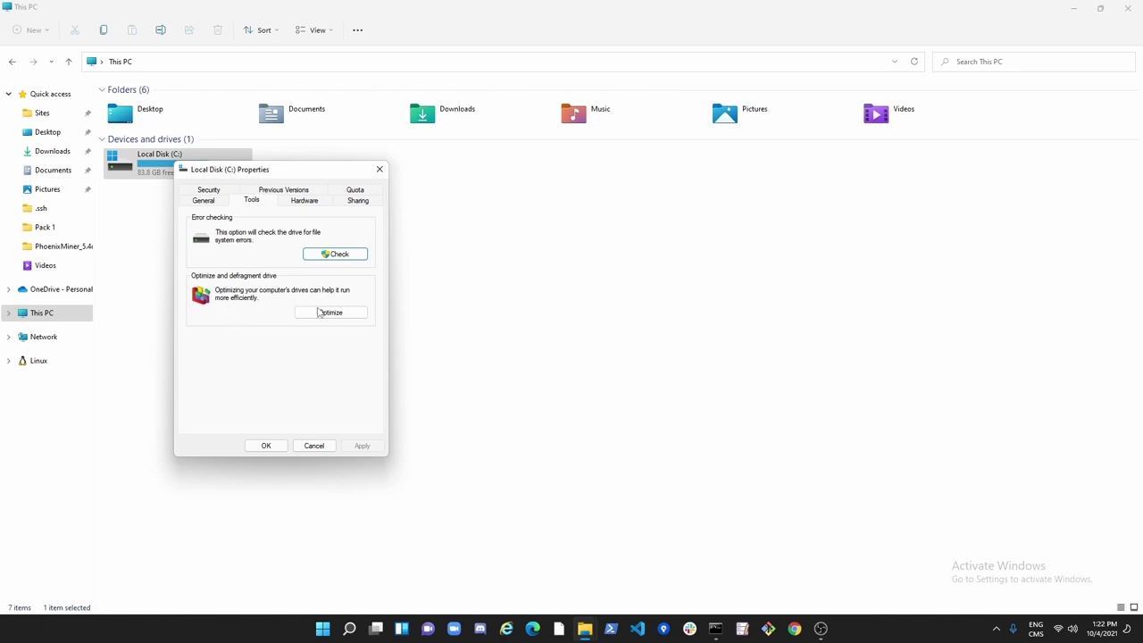
pyautogui.click(326, 314)
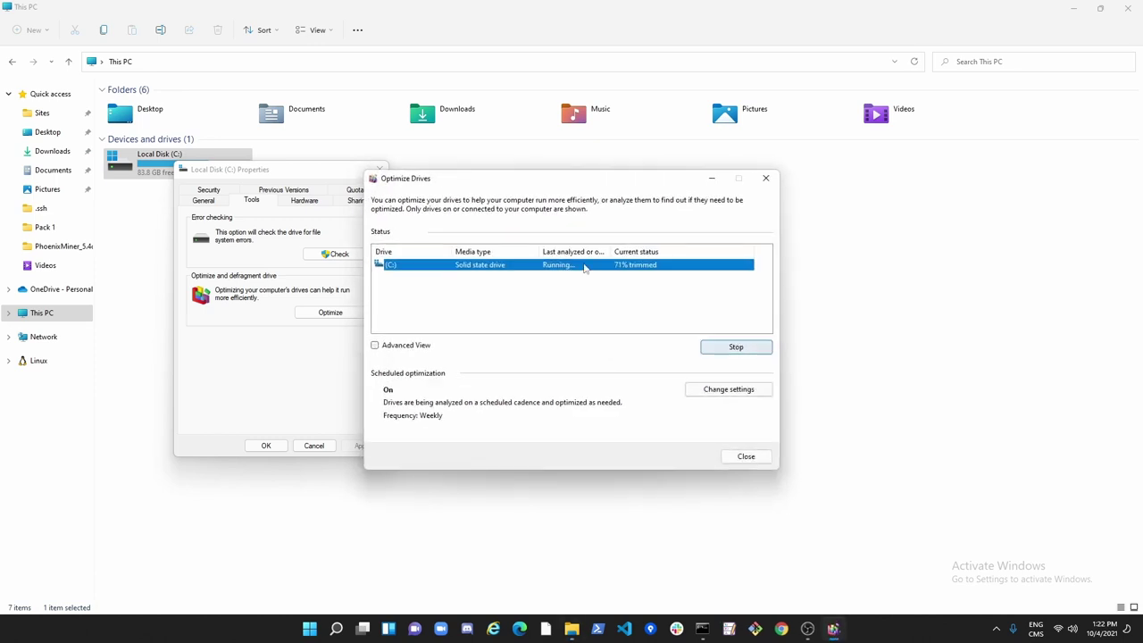
pyautogui.click(734, 457)
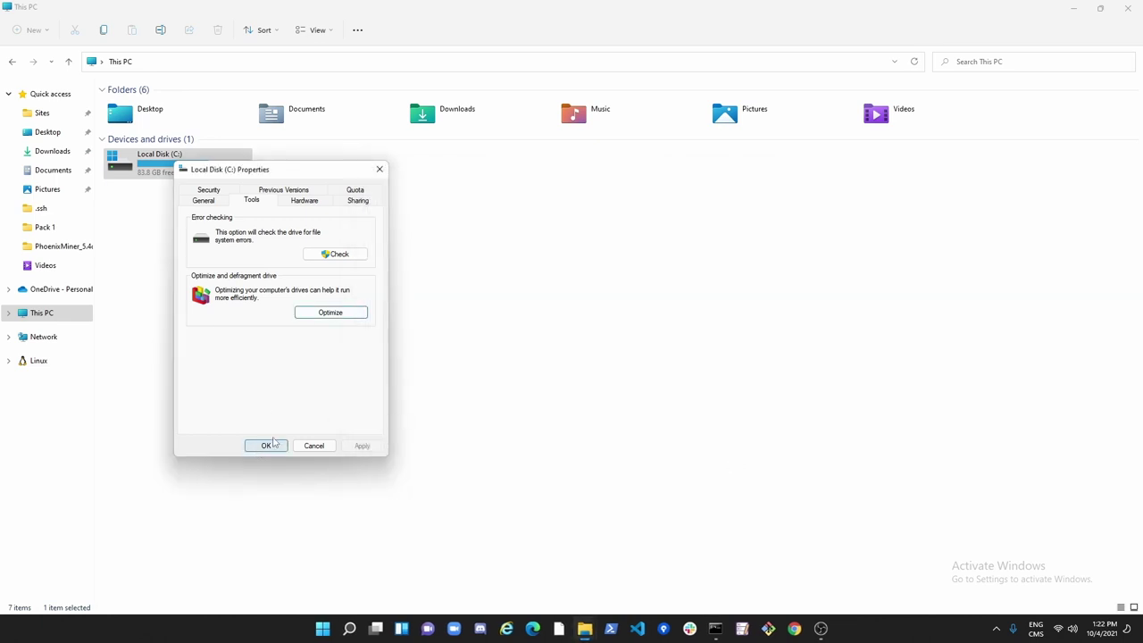
# Step: Close the Local Disk (C:) Properties dialog and the This PC window
pyautogui.click(269, 445)
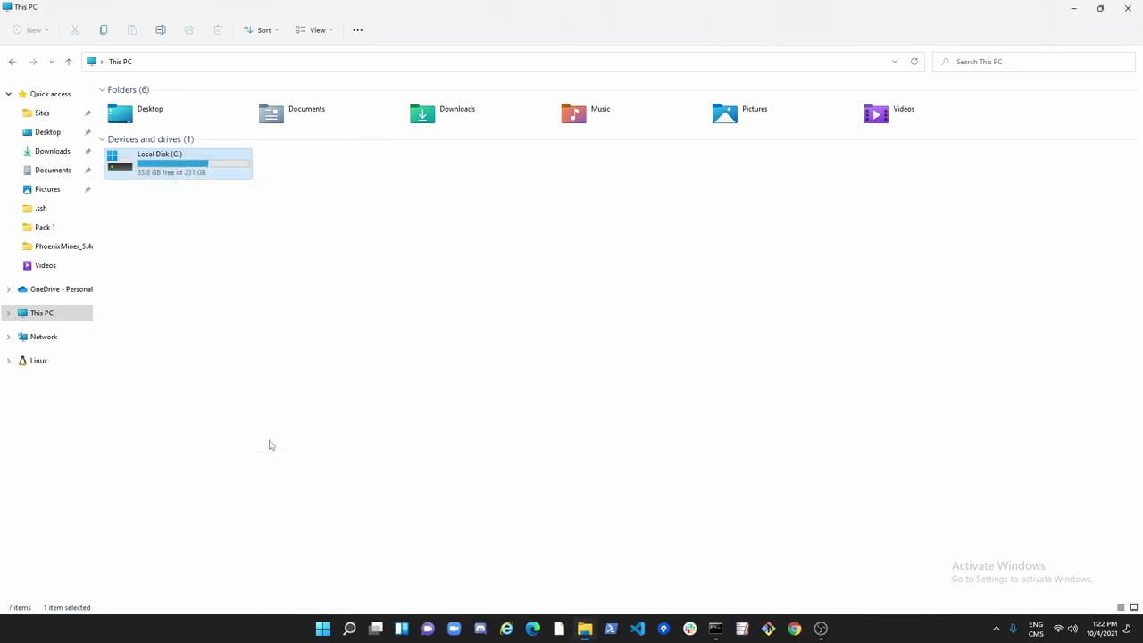
pyautogui.click(1127, 7)
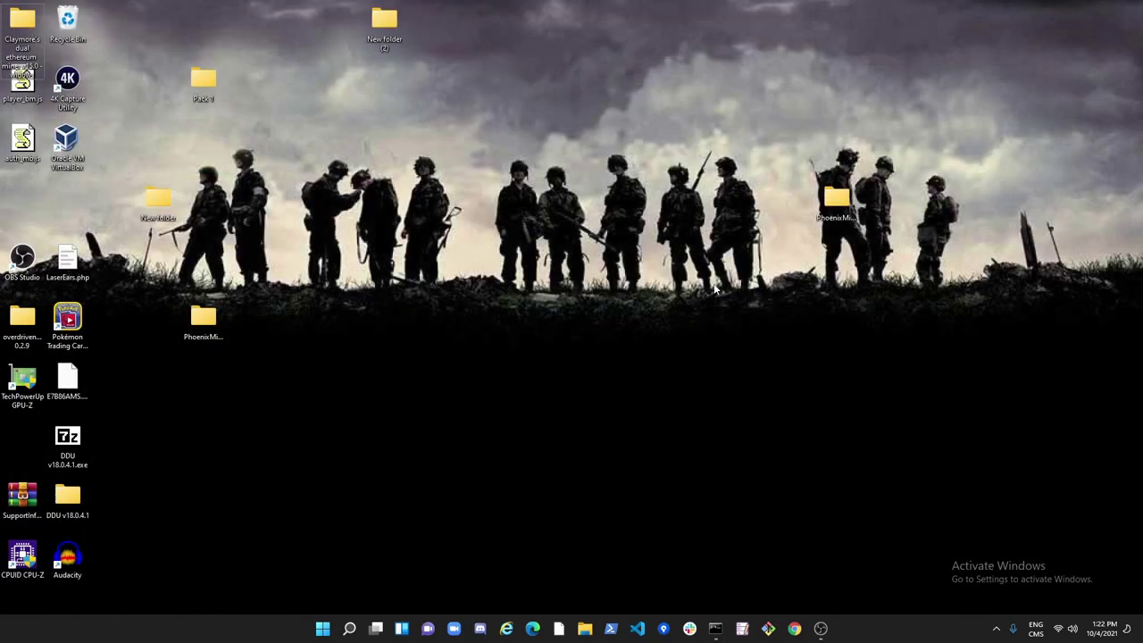